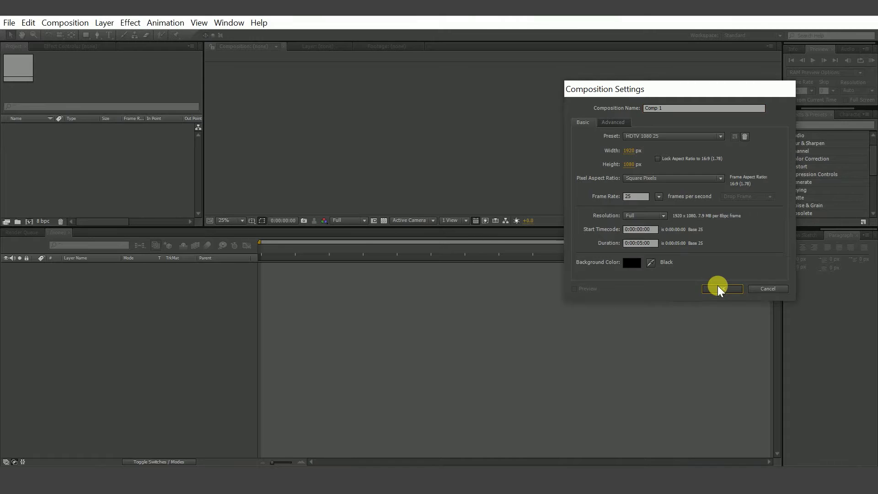
Step: Add an empty text layer to Comp 1 and apply the Point Control effect to it
{"action": "right_click", "coordinate": [147, 301]}
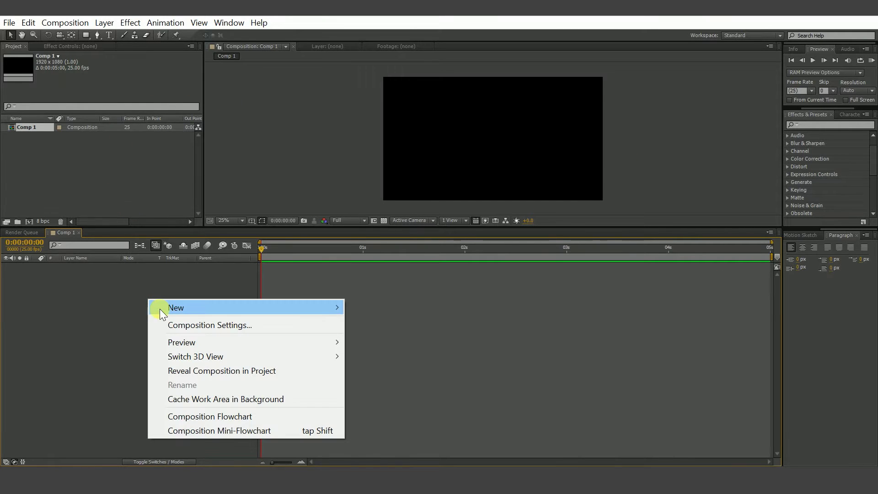
{"action": "mouse_move", "coordinate": [175, 310]}
{"action": "left_click", "coordinate": [367, 324]}
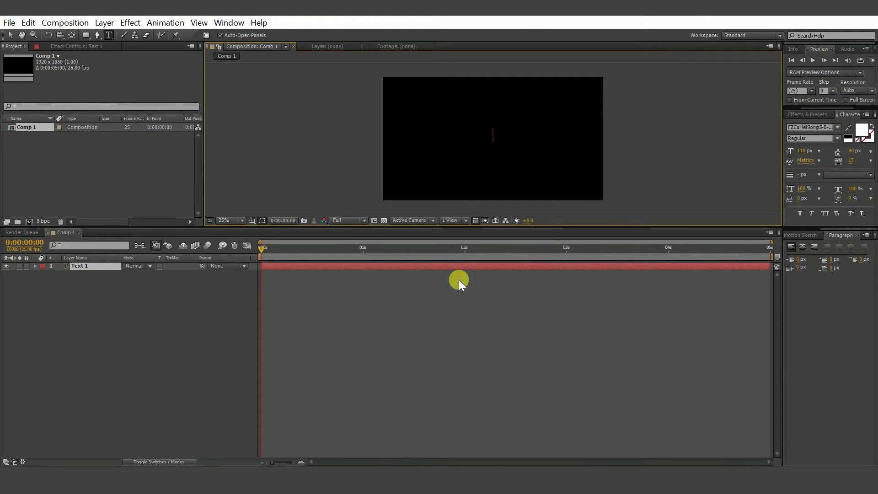
{"action": "left_click", "coordinate": [808, 111]}
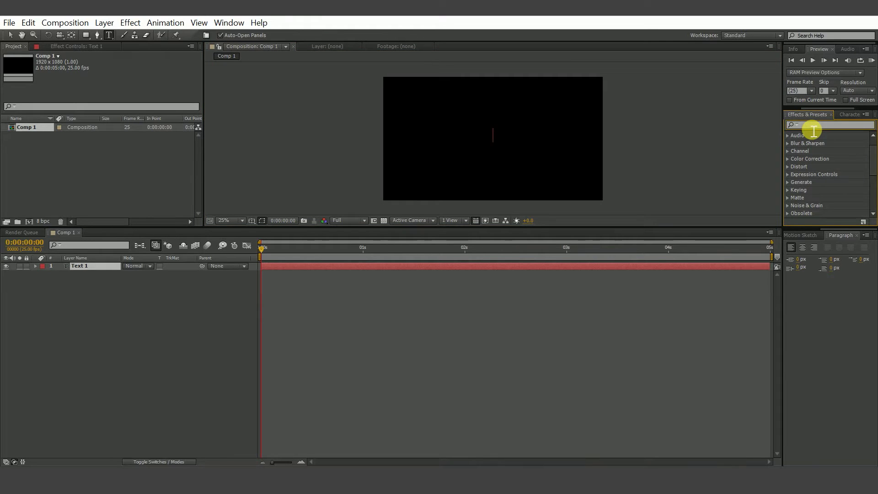
{"action": "left_click", "coordinate": [814, 126]}
{"action": "type", "text": "point control"}
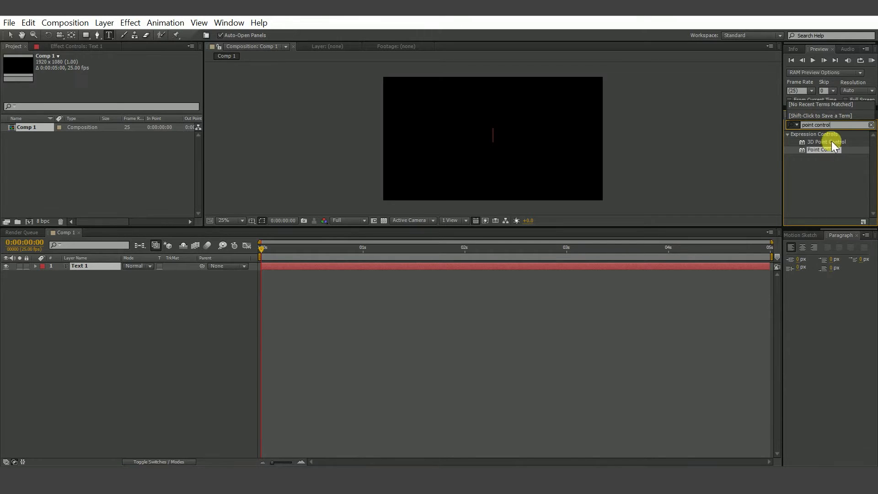
{"action": "double_click", "coordinate": [835, 148]}
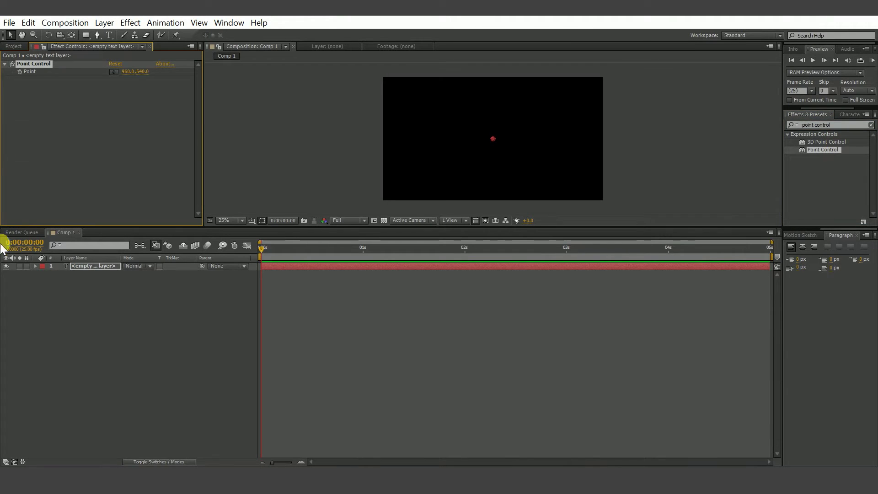
Step: Add an expression to the layer's Source Text that links it to the first value of the Point Control's Point property
{"action": "left_click", "coordinate": [35, 266]}
{"action": "left_click", "coordinate": [43, 273]}
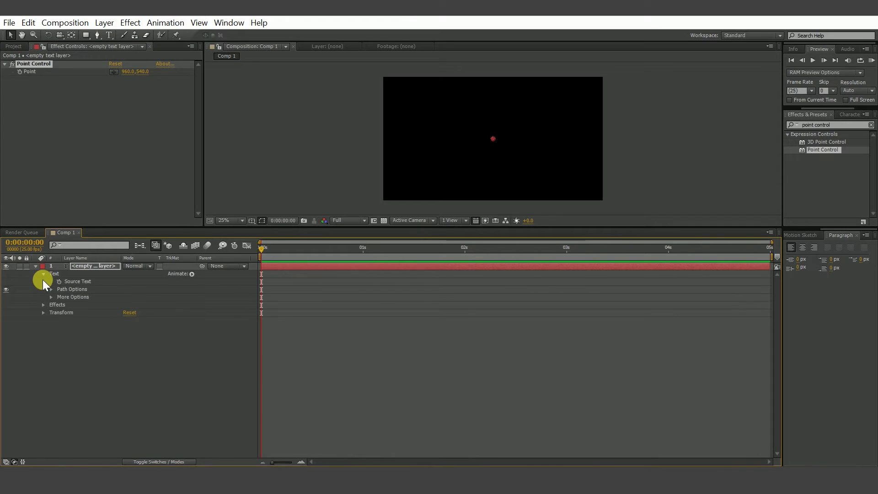
{"action": "left_click", "coordinate": [43, 305]}
{"action": "left_click", "coordinate": [52, 313]}
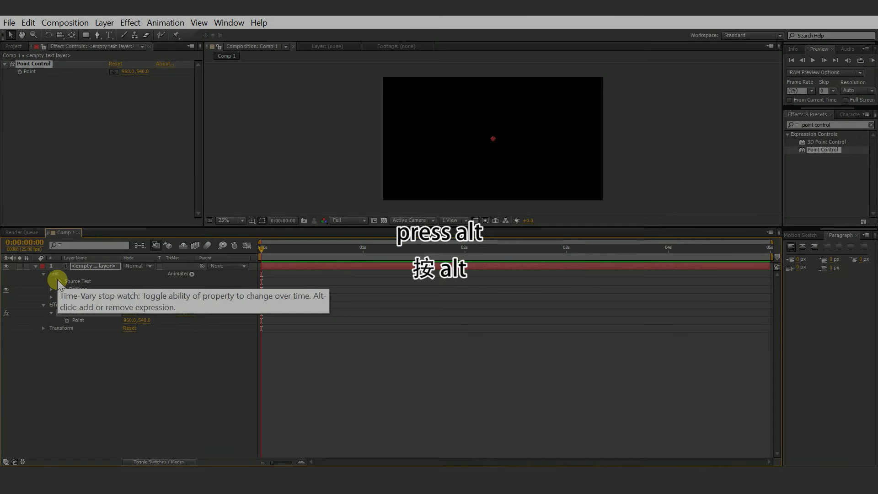
{"action": "left_click", "coordinate": [59, 282], "text": "alt"}
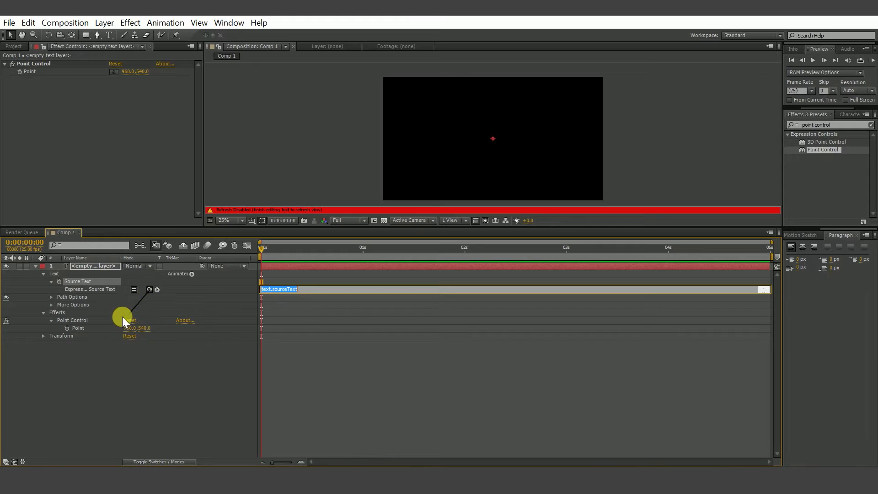
{"action": "mouse_move", "coordinate": [89, 327]}
{"action": "left_mouse_down"}
{"action": "mouse_move", "coordinate": [210, 332]}
{"action": "mouse_move", "coordinate": [81, 329]}
{"action": "left_mouse_up"}
{"action": "left_click", "coordinate": [89, 327]}
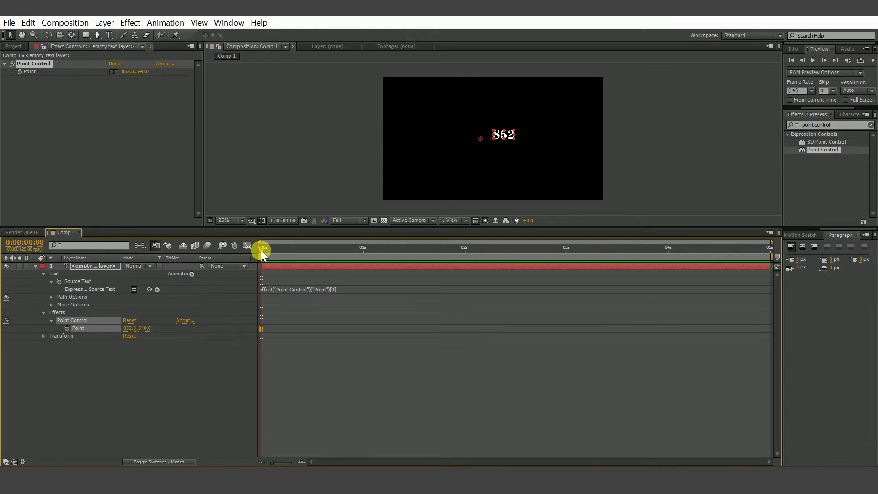
Step: Keyframe the Point Control's first Point value at 100 at 0:00:01:00 and at 0 at 0:00:00:00
{"action": "left_click_drag", "start_coordinate": [293, 254], "coordinate": [363, 254]}
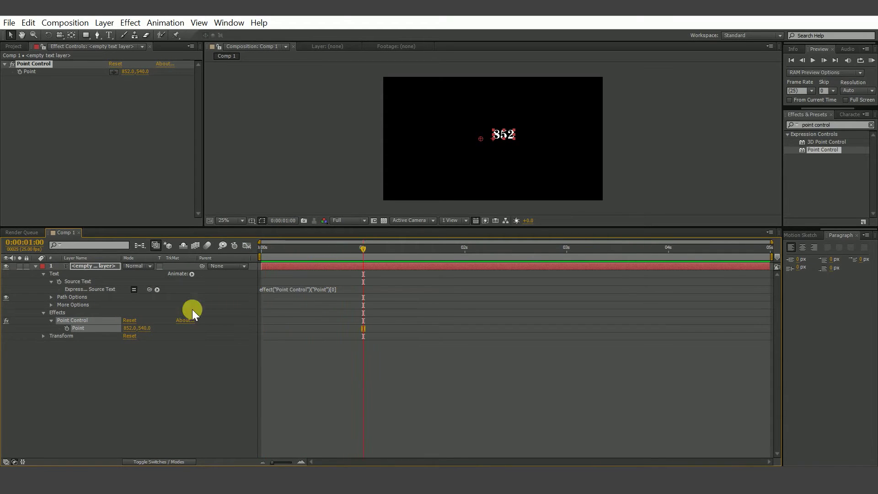
{"action": "left_click", "coordinate": [134, 328]}
{"action": "type", "text": "100"}
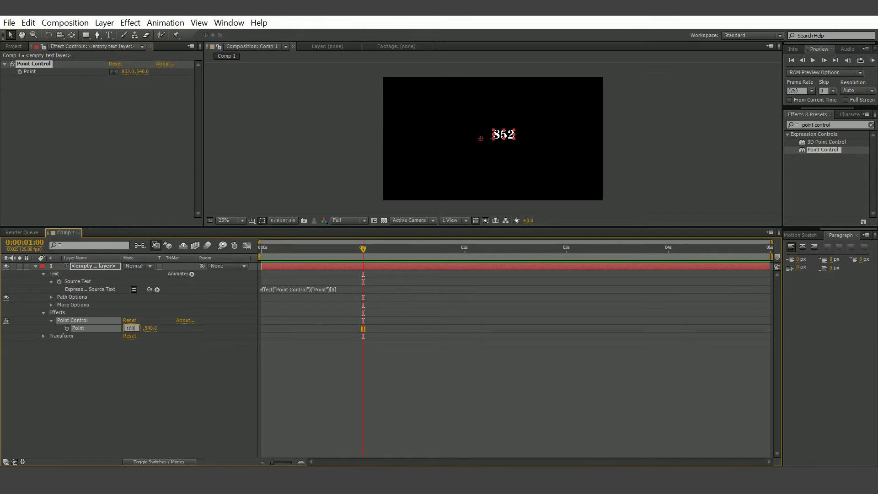
{"action": "key", "text": "Return"}
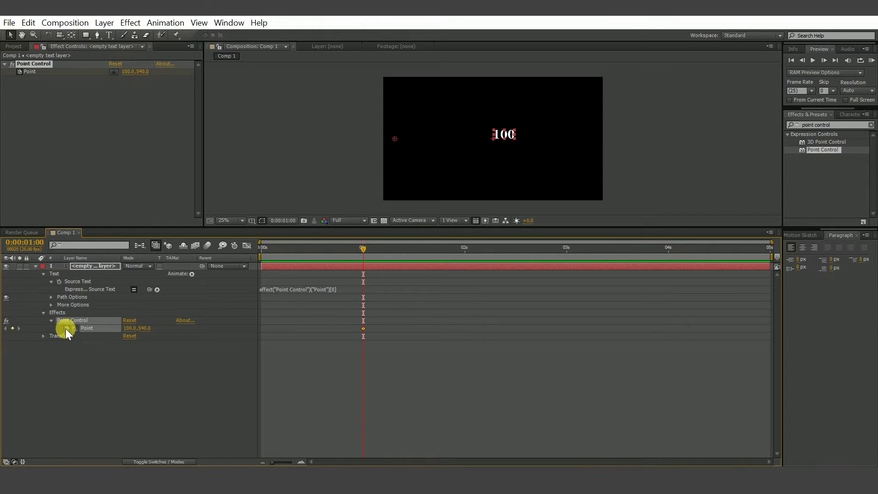
{"action": "left_click_drag", "start_coordinate": [362, 250], "coordinate": [255, 248]}
{"action": "left_click", "coordinate": [130, 328]}
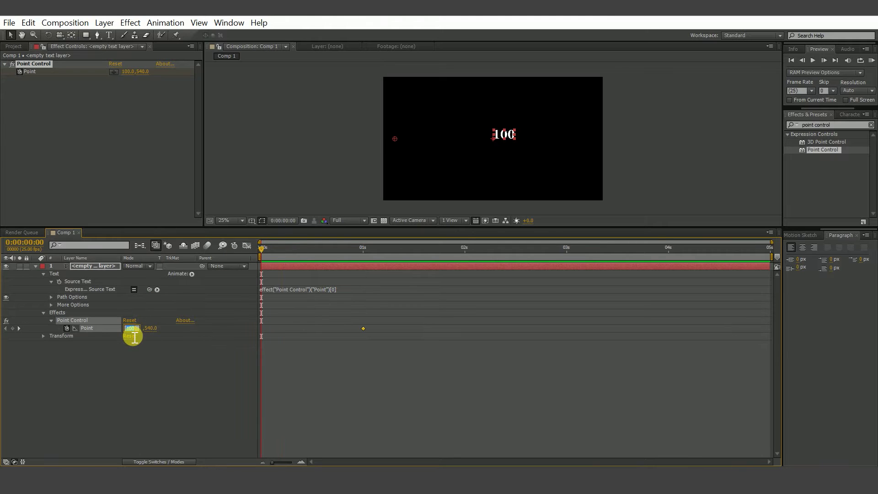
{"action": "type", "text": "0"}
{"action": "key", "text": "Return"}
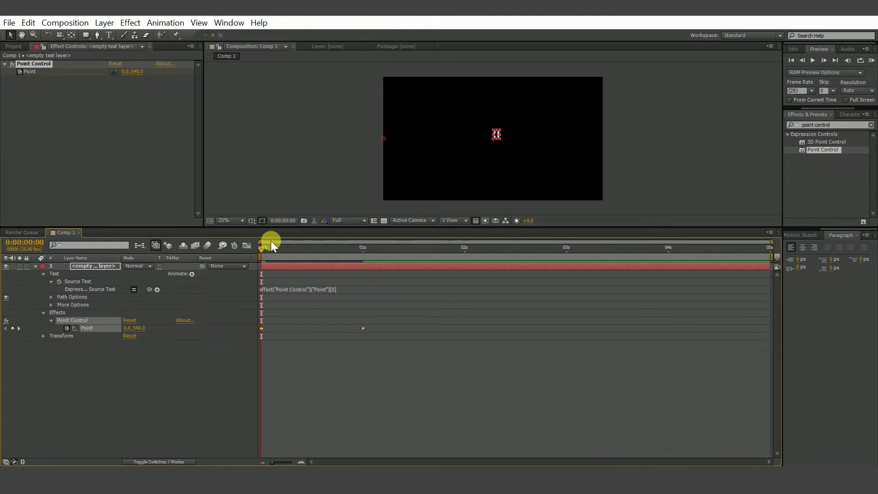
Step: Wrap the Source Text expression in Math.round( ) so the counter displays whole numbers
{"action": "left_click_drag", "start_coordinate": [259, 246], "coordinate": [333, 259]}
{"action": "left_click", "coordinate": [290, 288]}
{"action": "key", "text": "Home"}
{"action": "type", "text": "Mat"}
{"action": "type", "text": "h.rou"}
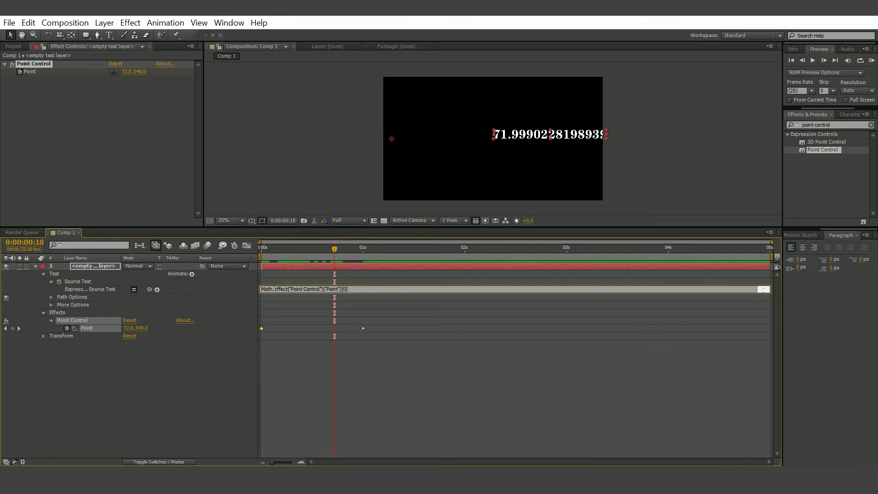
{"action": "type", "text": "nd("}
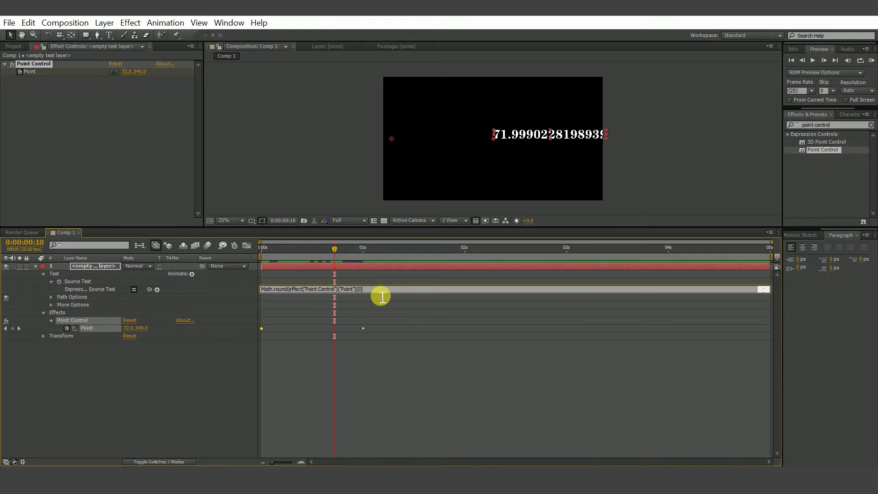
{"action": "type", "text": ")"}
{"action": "left_click", "coordinate": [370, 366]}
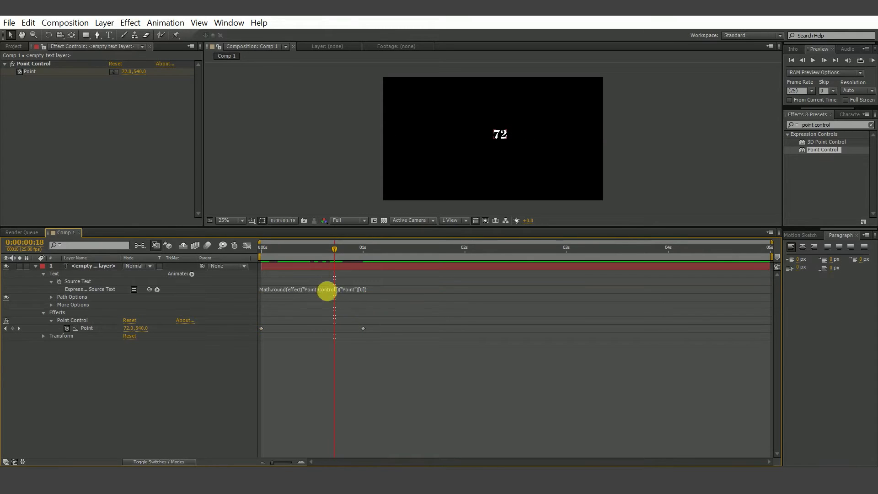
Step: At 0:00:01:00, move the number layer's anchor point to the middle of the text with the Pan Behind tool
{"action": "left_click_drag", "start_coordinate": [334, 255], "coordinate": [363, 285]}
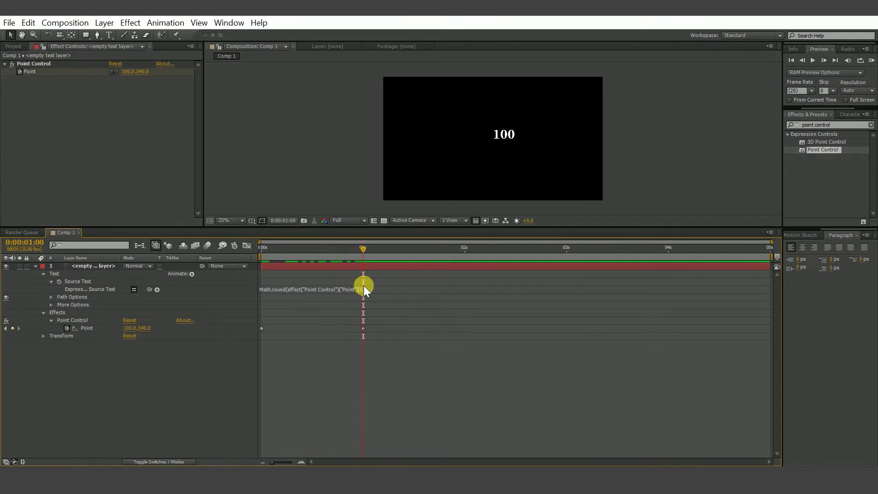
{"action": "left_click", "coordinate": [71, 35]}
{"action": "left_click", "coordinate": [507, 138]}
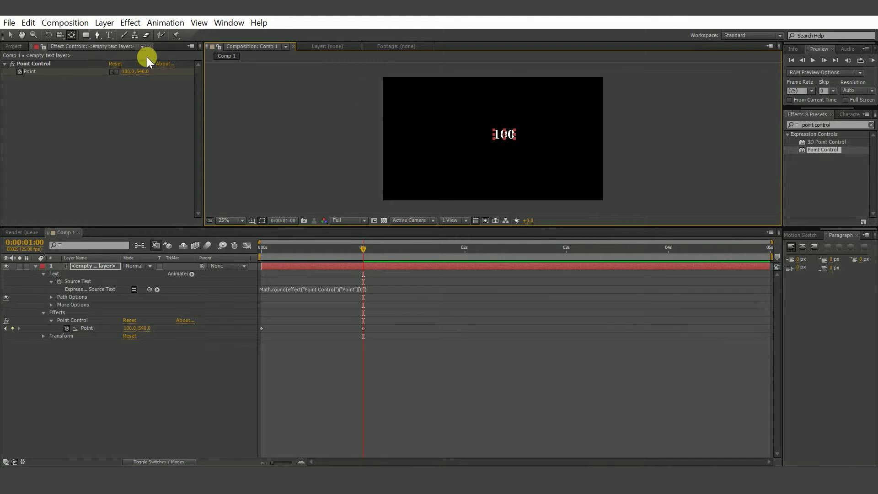
{"action": "left_click", "coordinate": [9, 35]}
Step: Align the number layer to the horizontal and vertical centre of the composition
{"action": "left_click", "coordinate": [809, 235]}
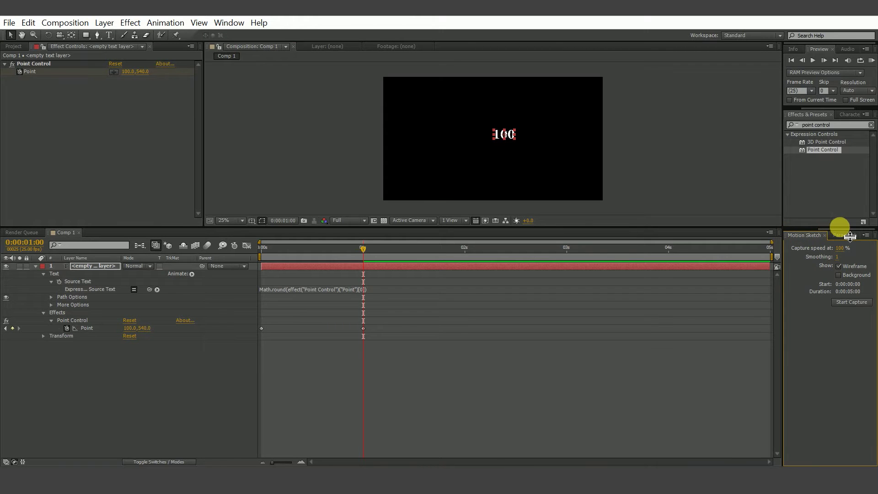
{"action": "left_click_drag", "start_coordinate": [839, 229], "coordinate": [797, 230]}
{"action": "left_click", "coordinate": [797, 239]}
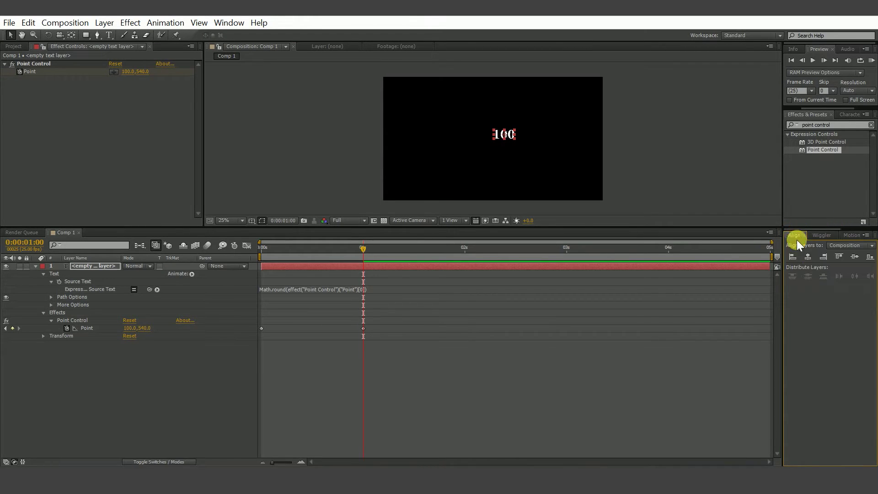
{"action": "left_click", "coordinate": [809, 256]}
{"action": "left_click", "coordinate": [853, 257]}
{"action": "left_click", "coordinate": [135, 385]}
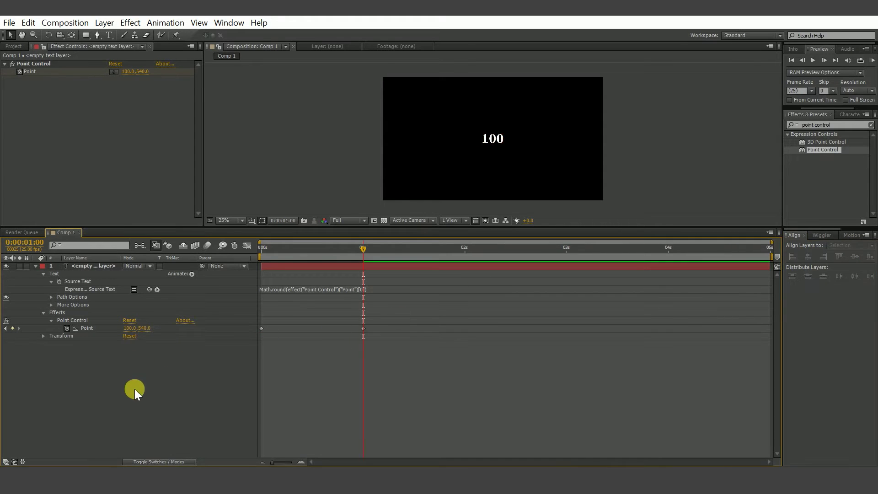
Step: Add a separate "%" text layer and place it directly after the number, level with it
{"action": "left_click_drag", "start_coordinate": [356, 253], "coordinate": [363, 271]}
{"action": "key", "text": "ctrl+t"}
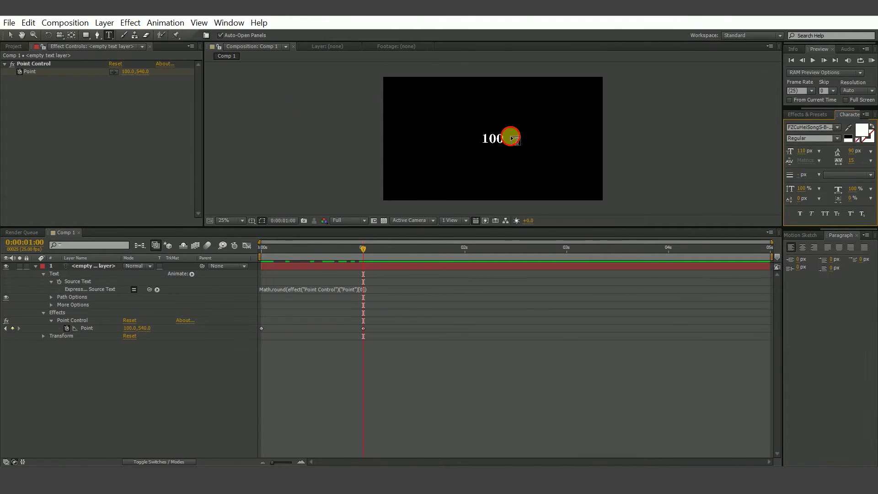
{"action": "left_click", "coordinate": [511, 138]}
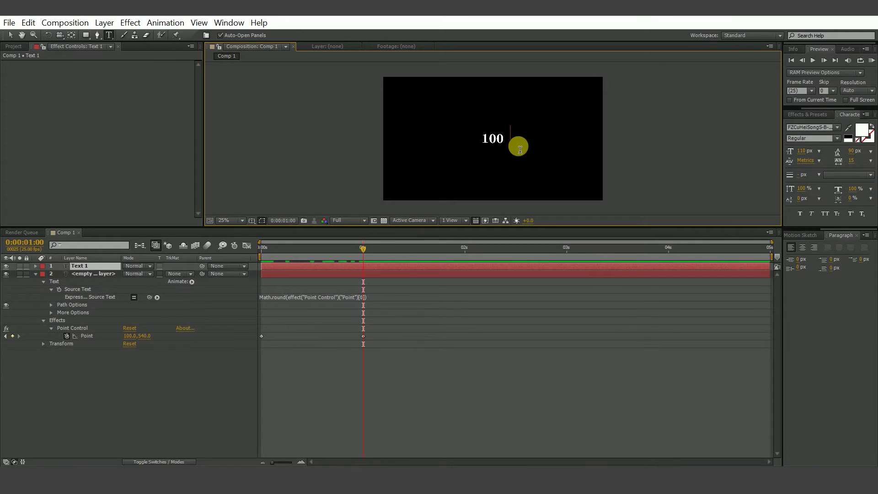
{"action": "type", "text": "%"}
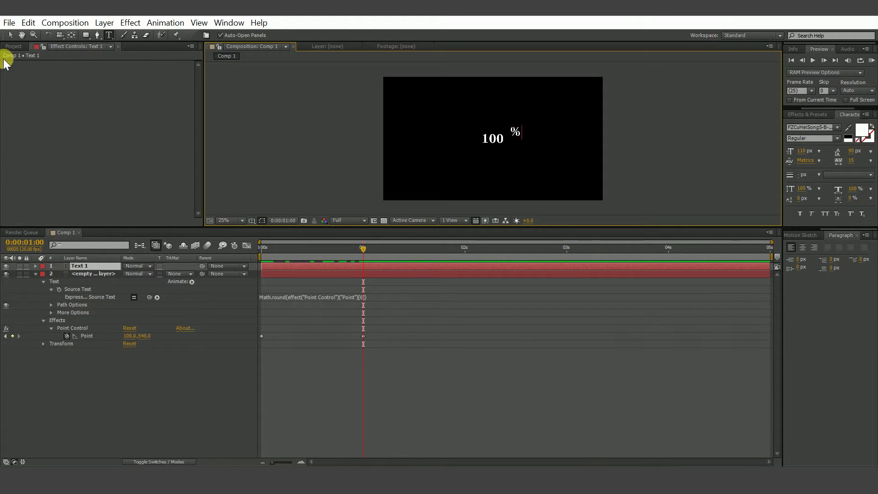
{"action": "left_click", "coordinate": [11, 35]}
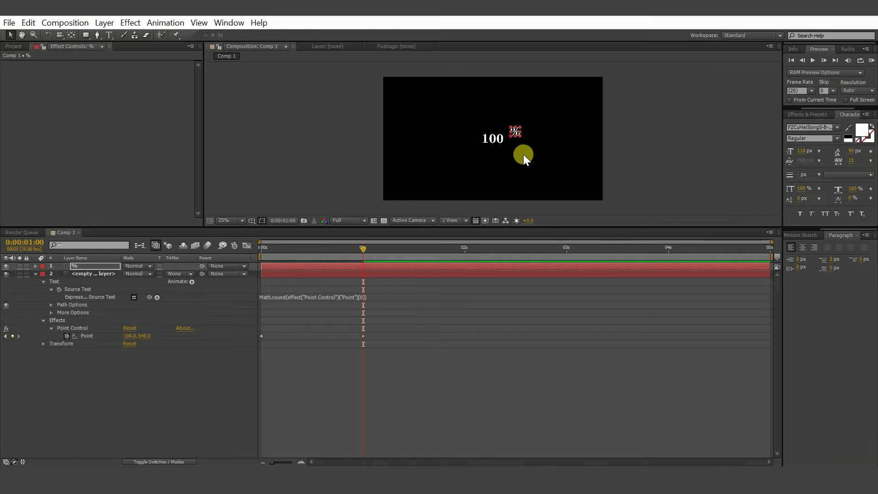
{"action": "key", "text": "period"}
{"action": "left_click_drag", "start_coordinate": [538, 141], "coordinate": [525, 141]}
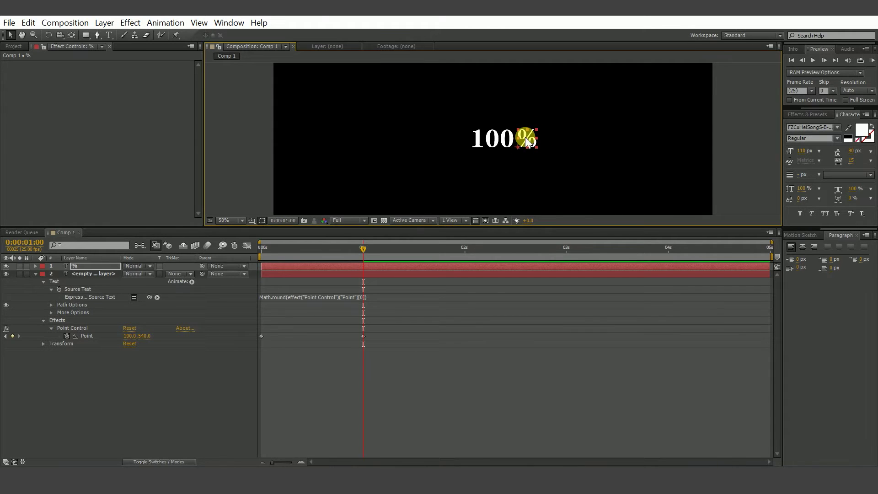
{"action": "left_click", "coordinate": [550, 187]}
{"action": "key", "text": "comma"}
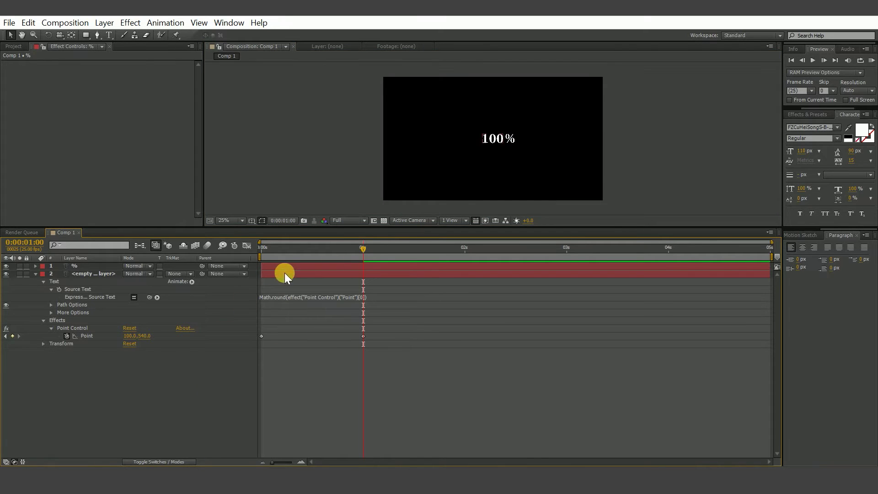
Step: Preview the percentage counter from the start of the composition and return the playhead to 0:00:01:00
{"action": "left_click_drag", "start_coordinate": [364, 247], "coordinate": [173, 245]}
{"action": "key", "text": "space"}
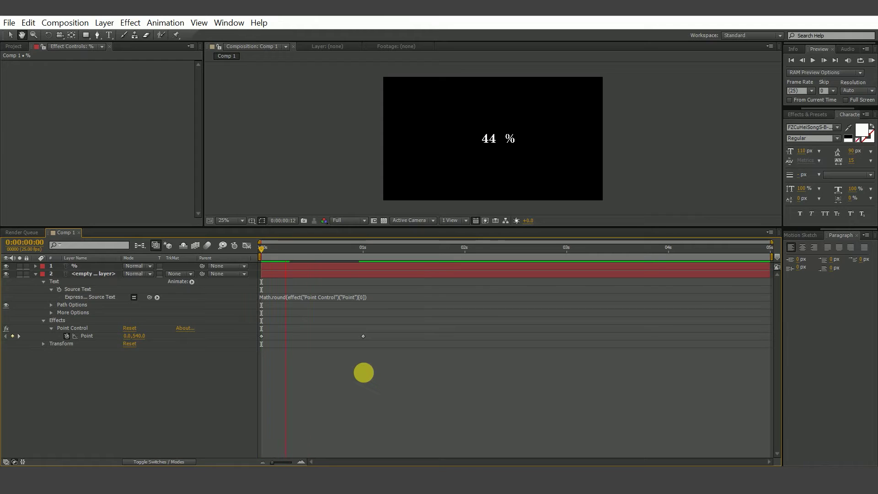
{"action": "left_click", "coordinate": [430, 245]}
{"action": "left_click_drag", "start_coordinate": [450, 251], "coordinate": [363, 249]}
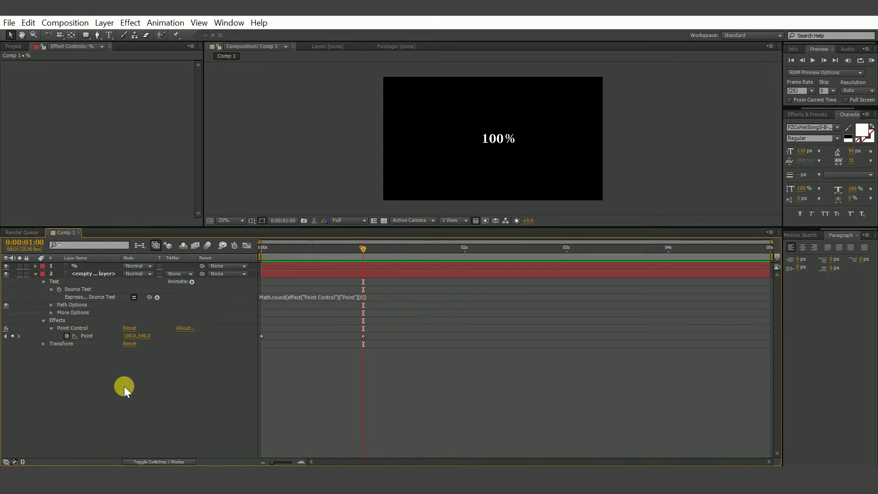
Step: Draw a long, thin rectangle with white fill (FFFFFF) beneath the percentage text and centre it horizontally in the composition
{"action": "left_click", "coordinate": [84, 35]}
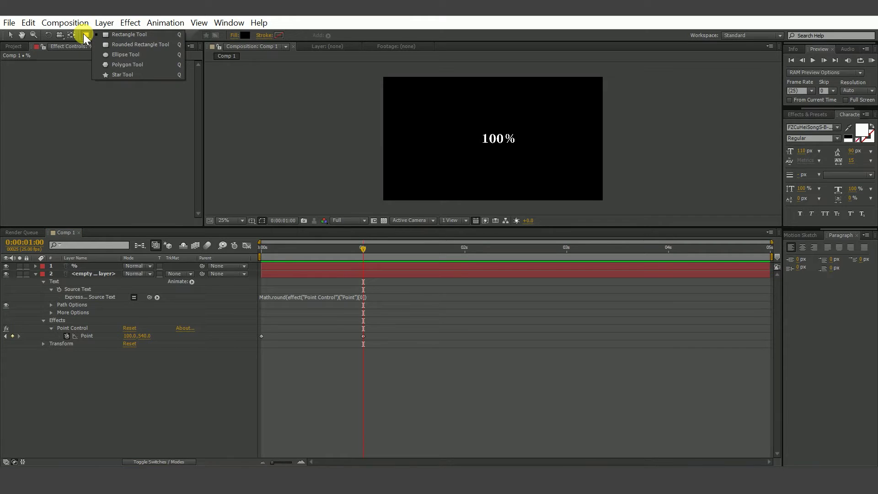
{"action": "left_click", "coordinate": [109, 34]}
{"action": "mouse_move", "coordinate": [414, 152]}
{"action": "left_mouse_down"}
{"action": "mouse_move", "coordinate": [591, 154]}
{"action": "mouse_move", "coordinate": [583, 156]}
{"action": "left_mouse_up"}
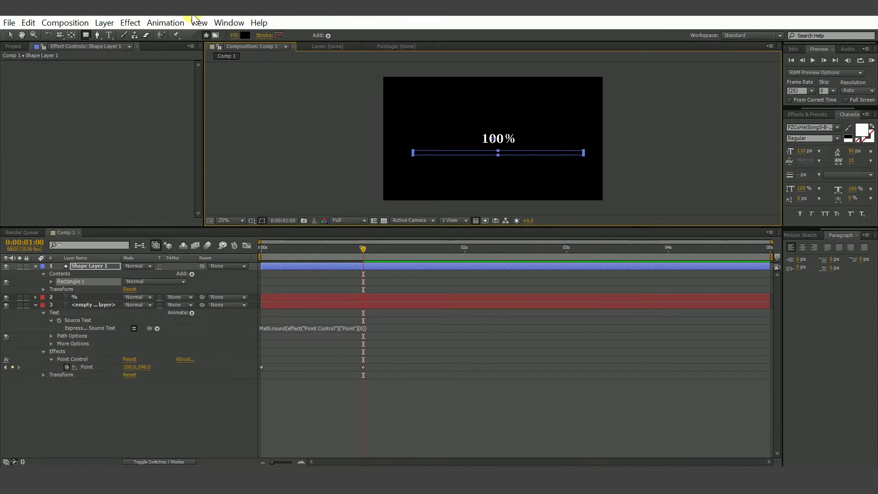
{"action": "left_click", "coordinate": [244, 34]}
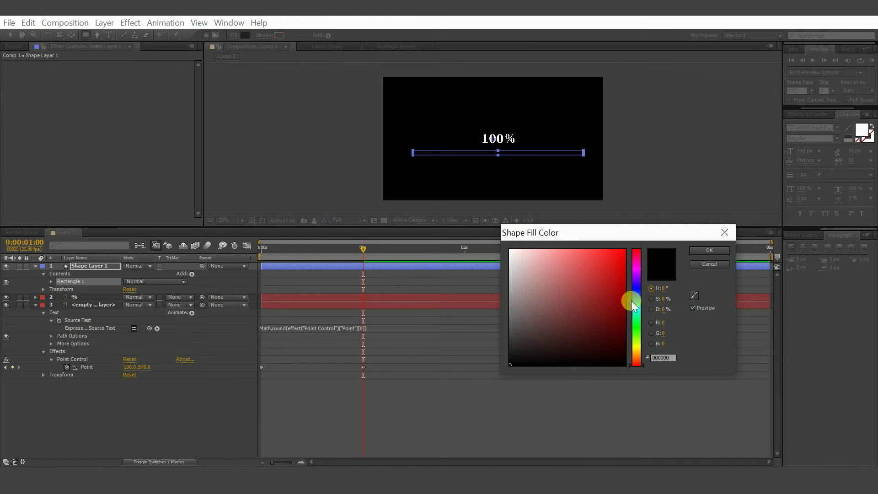
{"action": "left_click", "coordinate": [510, 250]}
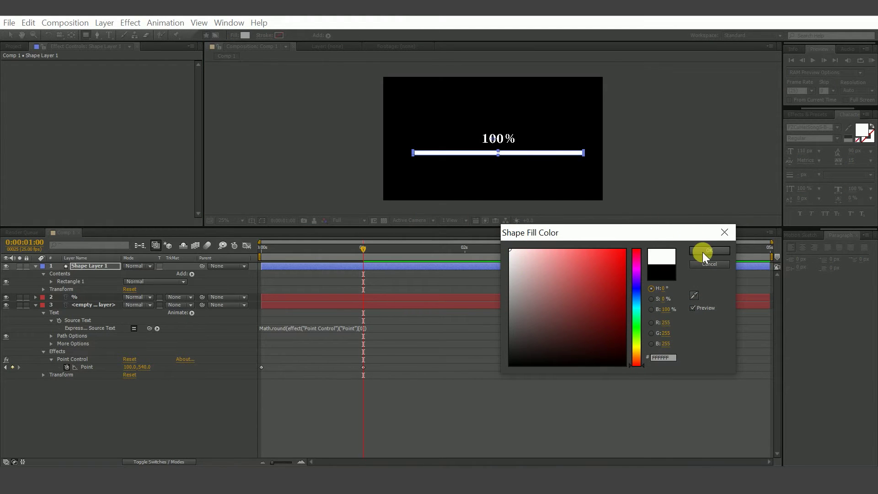
{"action": "left_click", "coordinate": [703, 252]}
{"action": "key", "text": "."}
{"action": "mouse_move", "coordinate": [436, 127]}
{"action": "left_mouse_down"}
{"action": "mouse_move", "coordinate": [405, 110]}
{"action": "mouse_move", "coordinate": [355, 102]}
{"action": "left_mouse_up"}
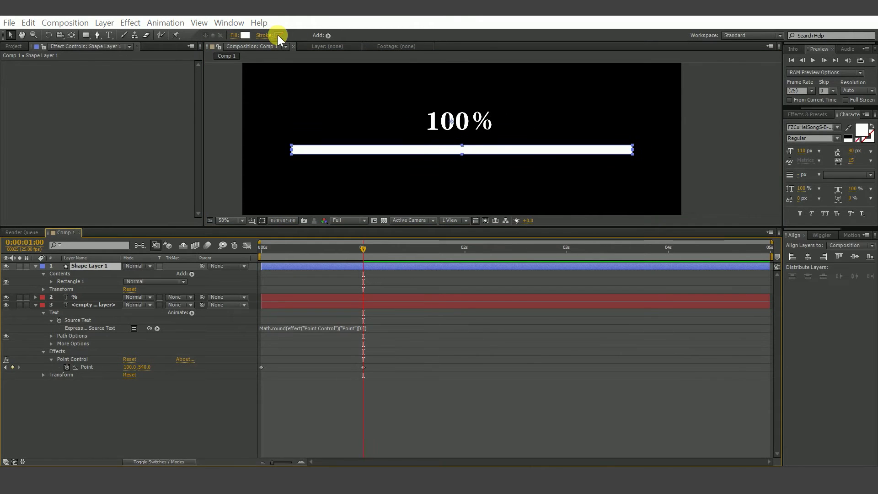
Step: Give the bar a white (FFFFFF) stroke and duplicate its shape layer
{"action": "left_click", "coordinate": [278, 35]}
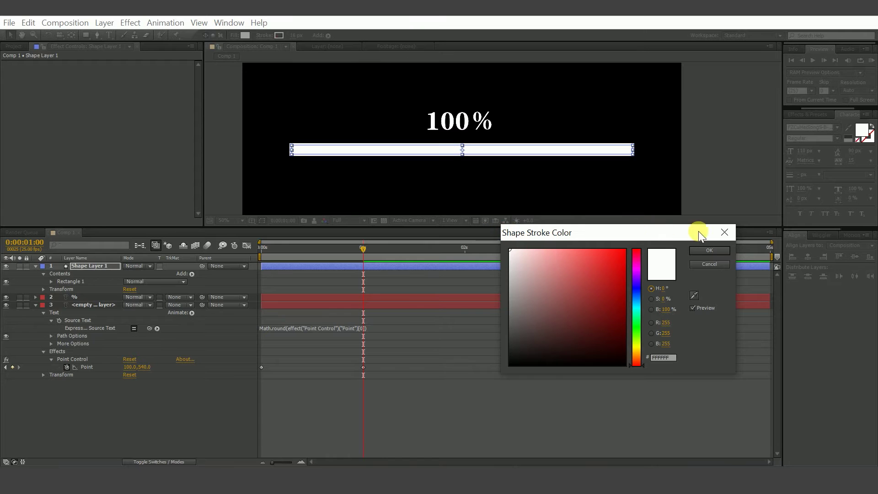
{"action": "left_click", "coordinate": [699, 249]}
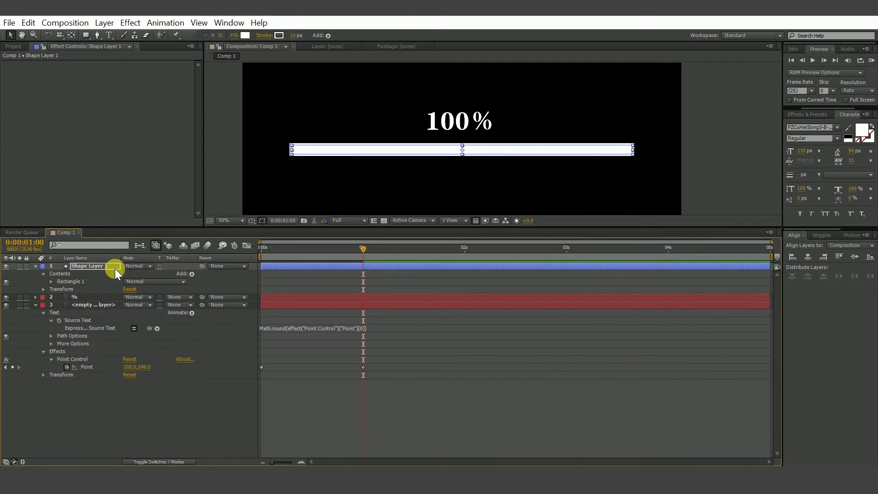
{"action": "key", "text": "ctrl+d"}
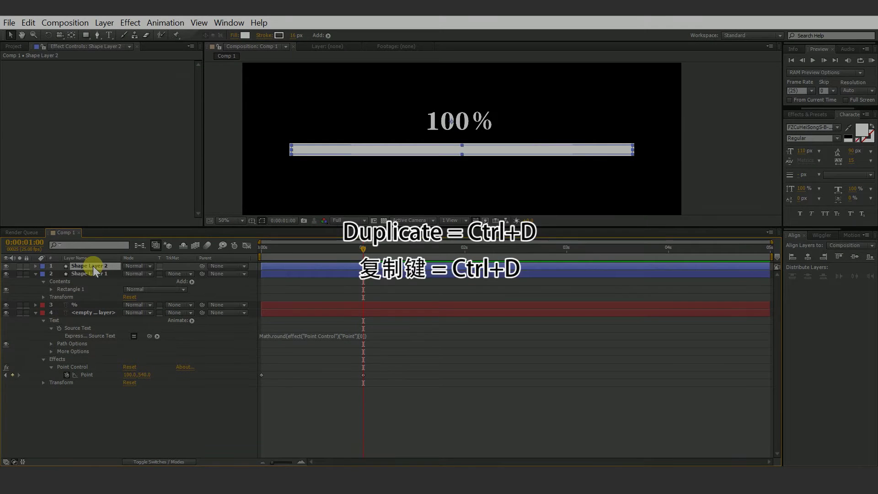
Step: Remove the stroke from the duplicate bar and set its fill to green (00FF90)
{"action": "left_click", "coordinate": [264, 35]}
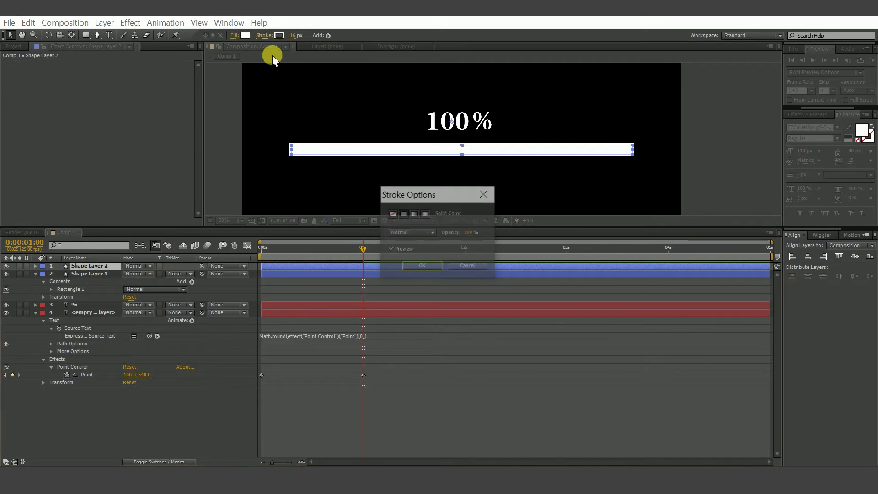
{"action": "left_click", "coordinate": [388, 213]}
{"action": "left_click", "coordinate": [421, 266]}
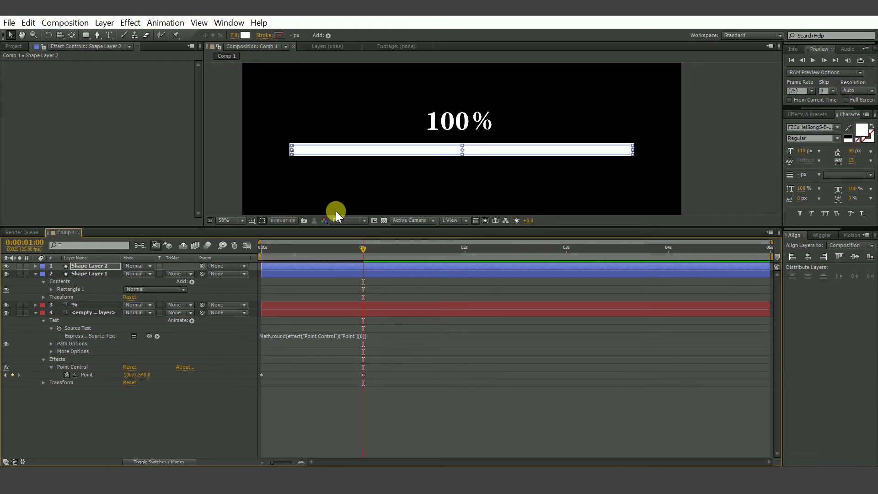
{"action": "left_click", "coordinate": [245, 35]}
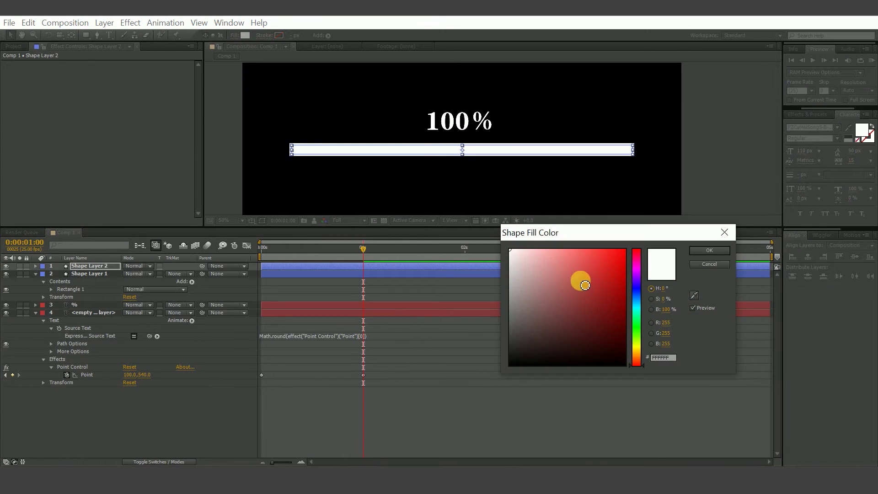
{"action": "left_click_drag", "start_coordinate": [604, 275], "coordinate": [653, 225]}
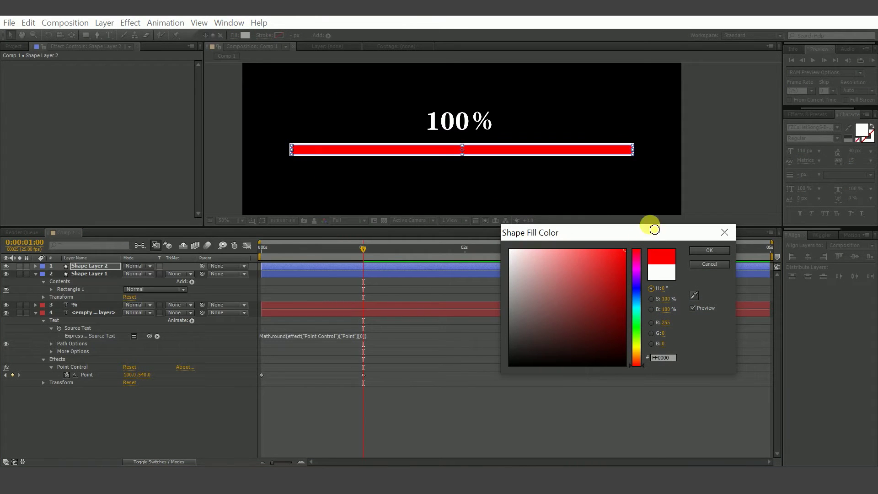
{"action": "mouse_move", "coordinate": [632, 318]}
{"action": "left_mouse_down"}
{"action": "mouse_move", "coordinate": [638, 312]}
{"action": "mouse_move", "coordinate": [641, 326]}
{"action": "left_mouse_up"}
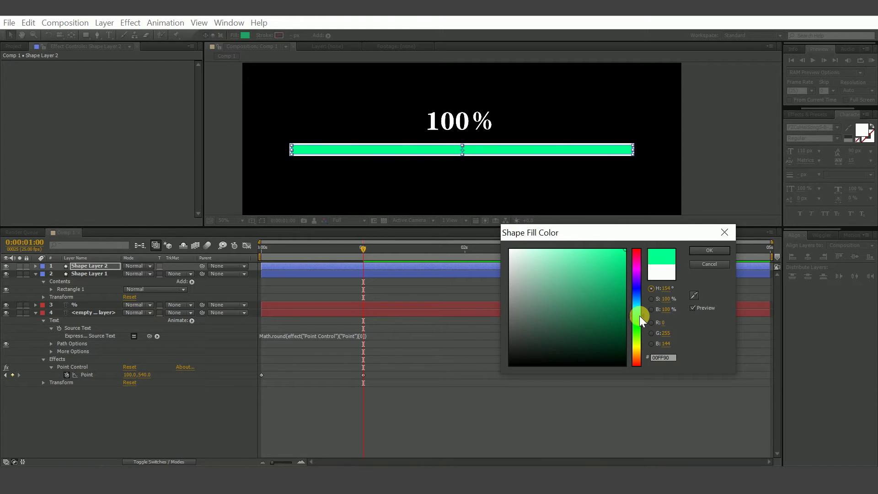
{"action": "left_click", "coordinate": [709, 249]}
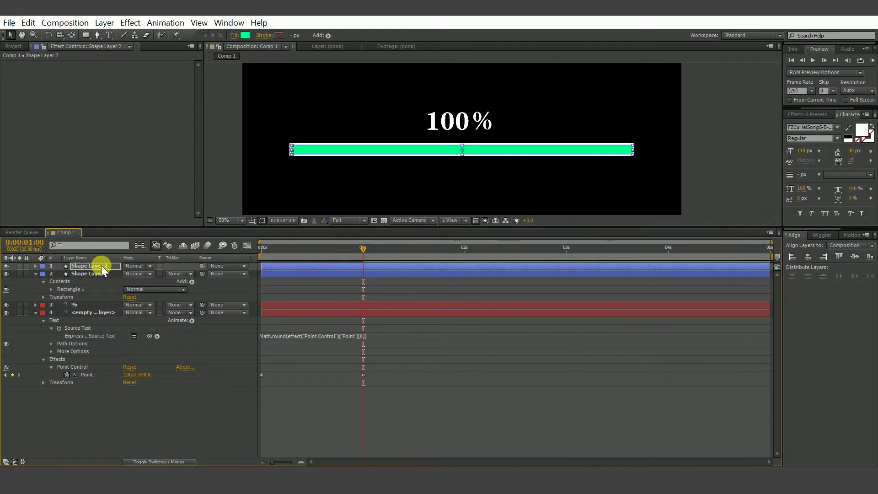
Step: Search the effects for "linear" and apply the Linear Wipe transition to the green bar layer
{"action": "left_click", "coordinate": [808, 114]}
{"action": "left_click", "coordinate": [826, 125]}
{"action": "type", "text": "line"}
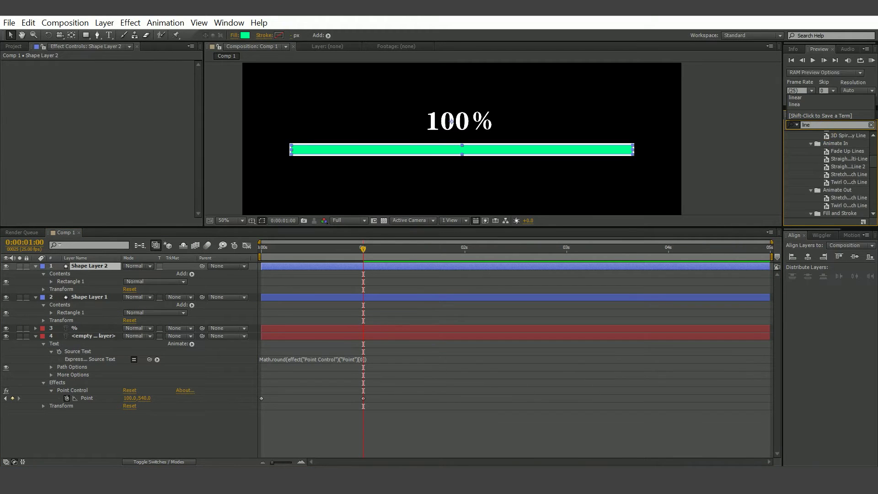
{"action": "type", "text": "ar"}
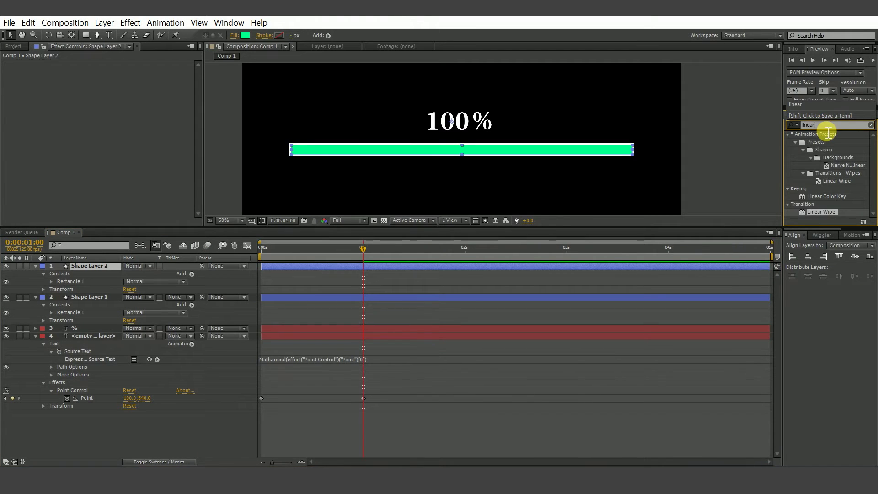
{"action": "double_click", "coordinate": [826, 212]}
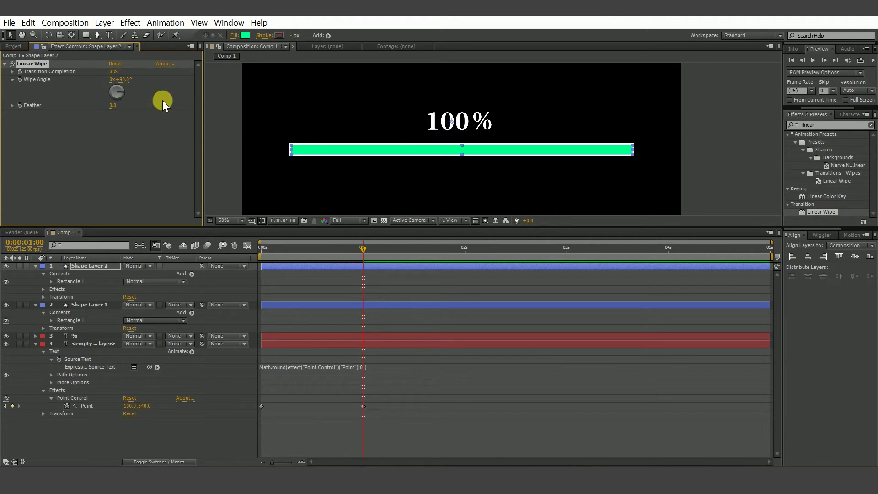
Step: Set the Linear Wipe's Transition Completion to 38% and its Wipe Angle to -90°
{"action": "left_click_drag", "start_coordinate": [120, 73], "coordinate": [68, 106]}
{"action": "left_click", "coordinate": [121, 79]}
{"action": "type", "text": "-90"}
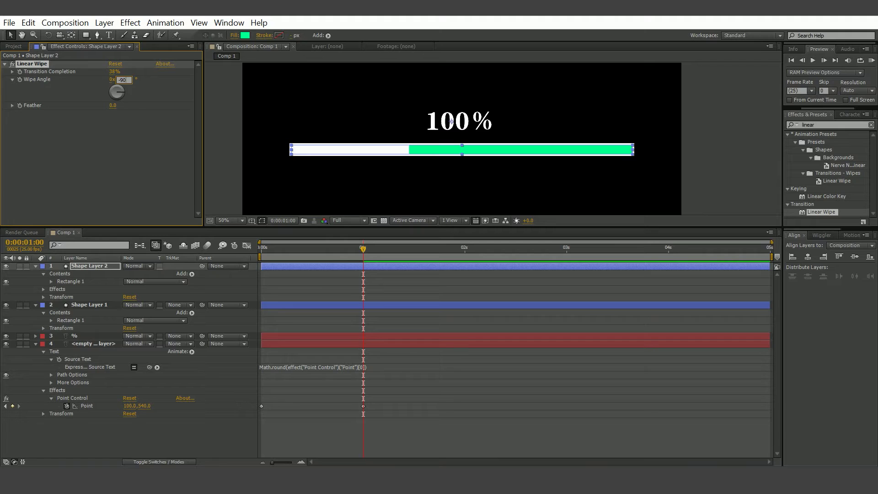
{"action": "key", "text": "Return"}
{"action": "left_click", "coordinate": [117, 80]}
Step: Keyframe the Linear Wipe's Transition Completion at 0% on 0:00:01:00 and 100% on 0:00:00:00, and scrub through the fill
{"action": "left_click_drag", "start_coordinate": [117, 74], "coordinate": [14, 77]}
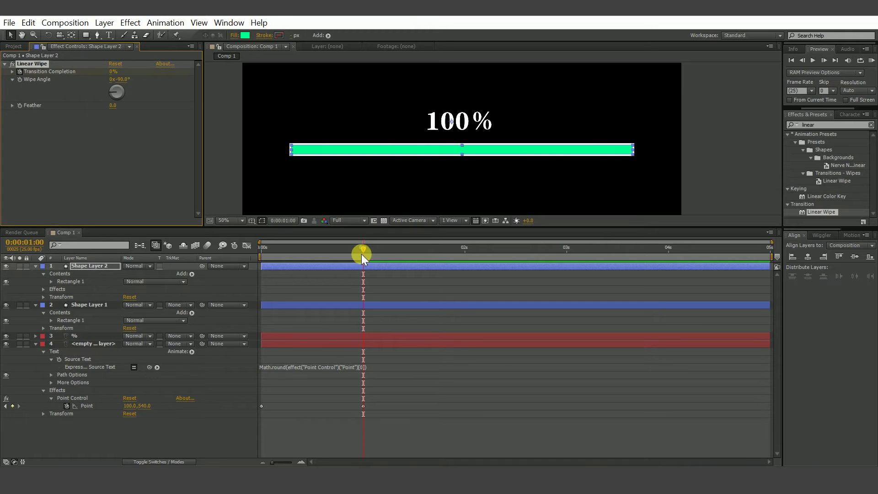
{"action": "left_click_drag", "start_coordinate": [361, 254], "coordinate": [227, 244]}
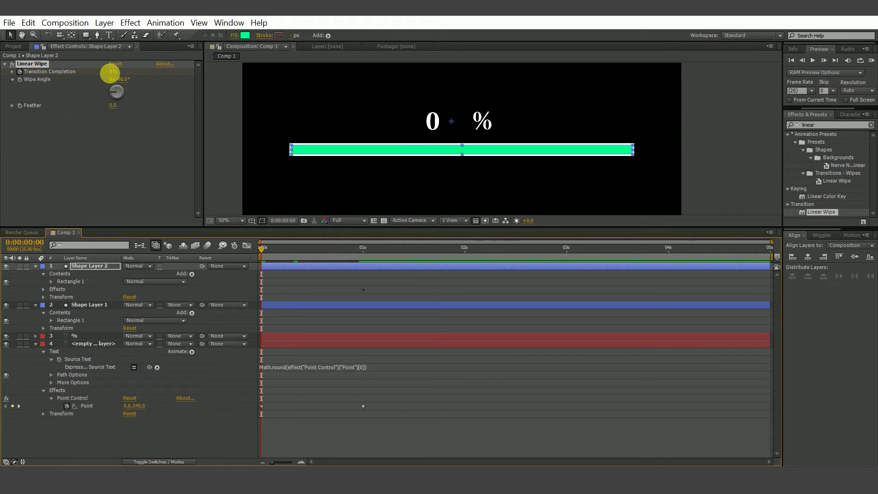
{"action": "left_click_drag", "start_coordinate": [113, 74], "coordinate": [170, 111]}
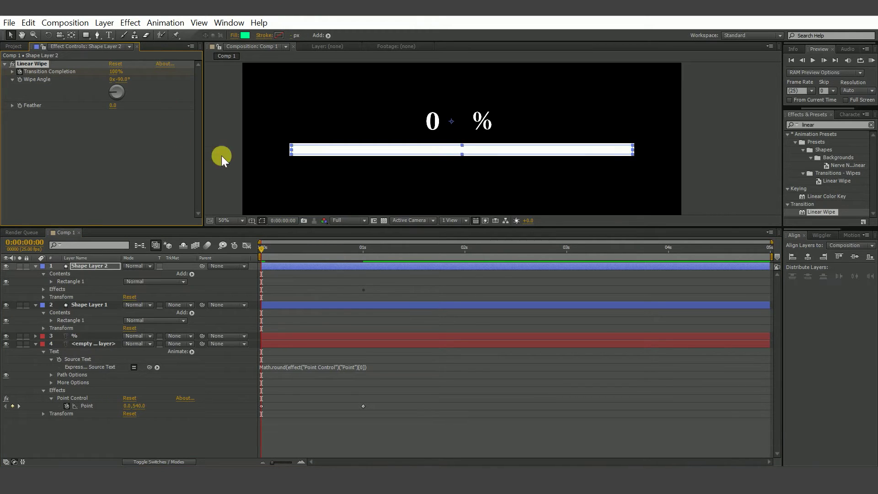
{"action": "left_click_drag", "start_coordinate": [260, 246], "coordinate": [359, 258]}
Step: Search the effects for "tint" and apply the Tint effect to the green bar layer
{"action": "left_click", "coordinate": [837, 125]}
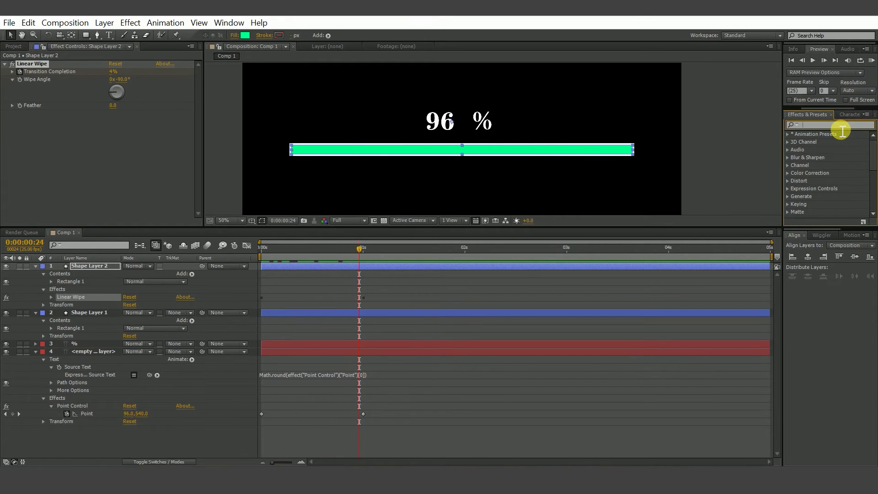
{"action": "type", "text": "tint"}
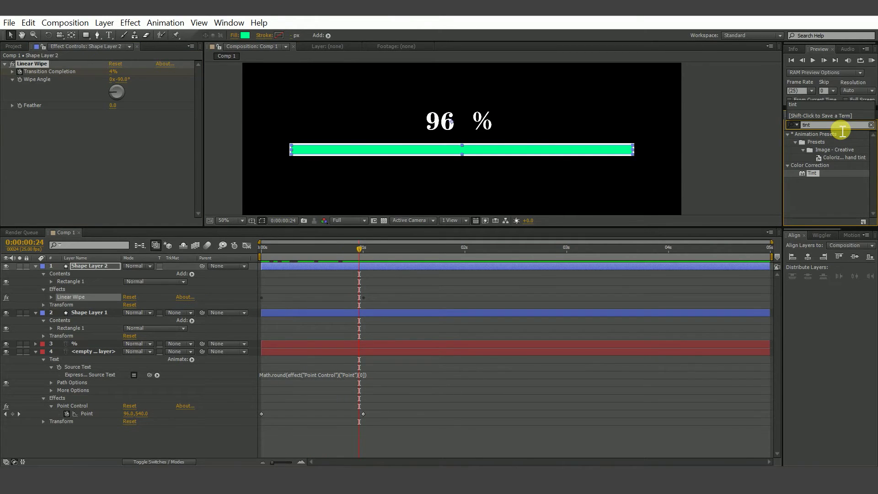
{"action": "double_click", "coordinate": [813, 173]}
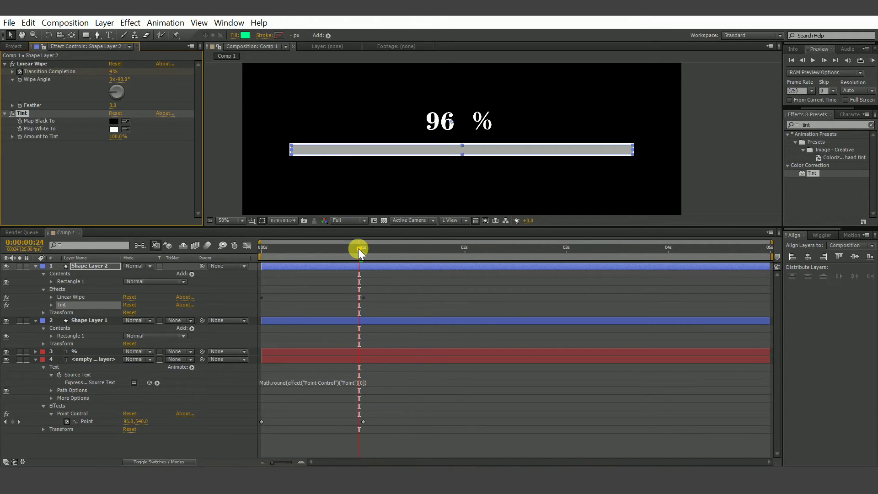
Step: At 0:00:00:00, match Tint's Map Black To and Map White To to the bar's green fill and start keyframing both colours
{"action": "left_click_drag", "start_coordinate": [358, 248], "coordinate": [249, 242]}
{"action": "left_click", "coordinate": [126, 121]}
{"action": "left_click", "coordinate": [246, 35]}
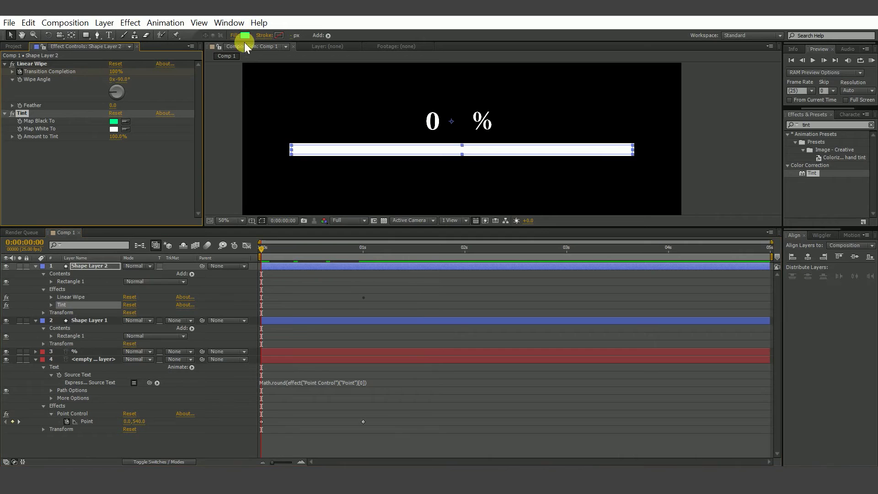
{"action": "left_click", "coordinate": [125, 129]}
{"action": "left_click", "coordinate": [114, 121]}
{"action": "left_click", "coordinate": [20, 120]}
{"action": "left_click", "coordinate": [20, 128]}
Step: Add keyframes at 0:00:00:20 holding the green for Tint's Map Black To and Map White To
{"action": "left_click_drag", "start_coordinate": [259, 249], "coordinate": [341, 279]}
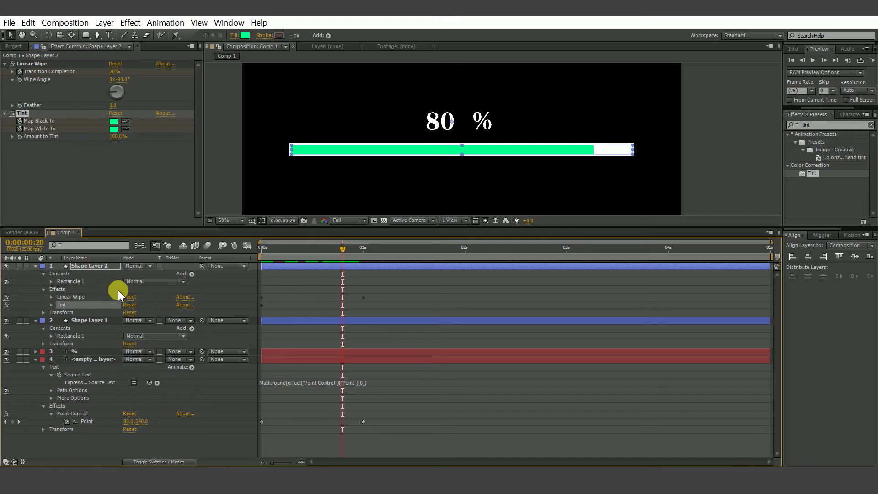
{"action": "left_click", "coordinate": [51, 304]}
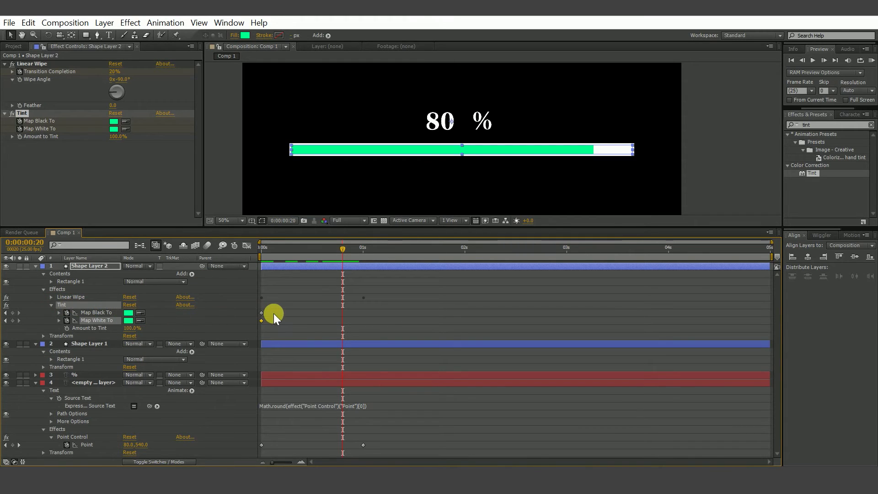
{"action": "left_click", "coordinate": [13, 314]}
{"action": "left_click", "coordinate": [12, 321]}
Step: One frame further, at 0:00:00:21, set both Map Black To and Map White To to red (FF0000)
{"action": "key", "text": "Page_Down"}
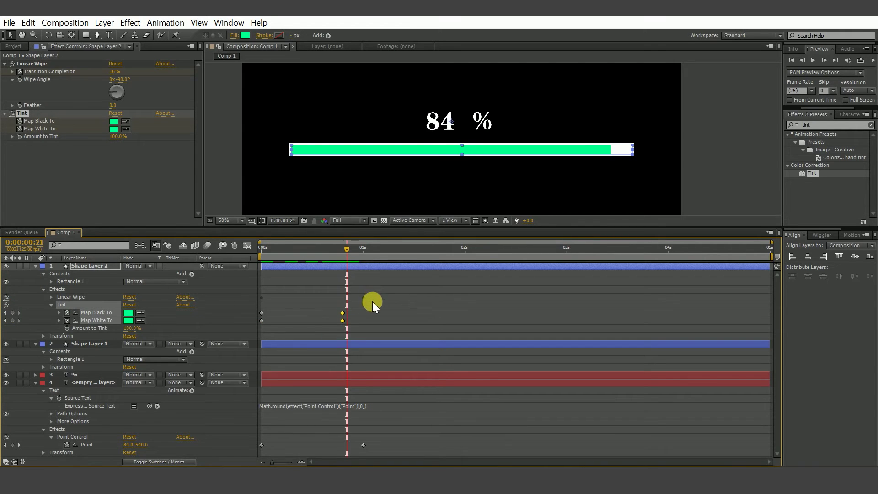
{"action": "left_click", "coordinate": [128, 312]}
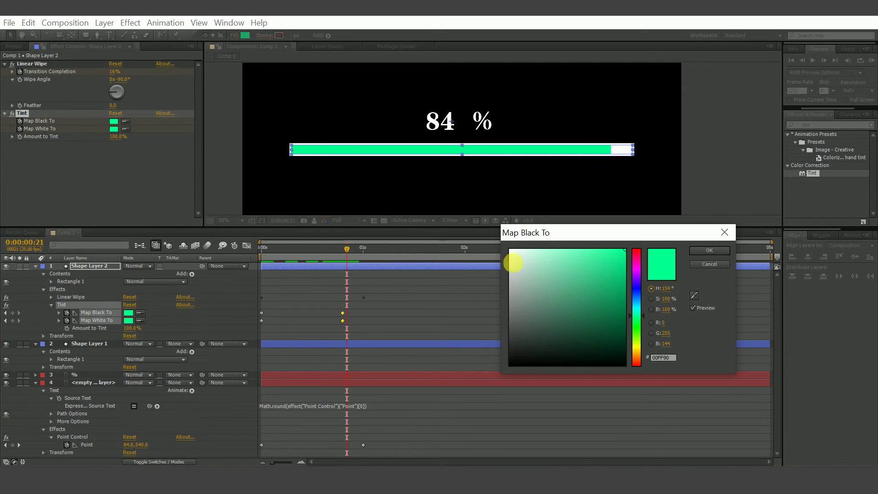
{"action": "left_click_drag", "start_coordinate": [636, 256], "coordinate": [634, 224]}
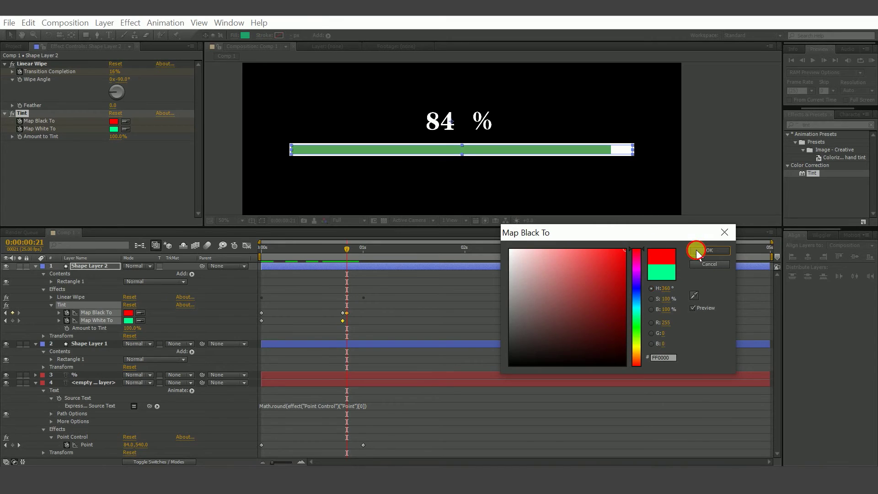
{"action": "left_click", "coordinate": [697, 250]}
{"action": "left_click", "coordinate": [140, 320]}
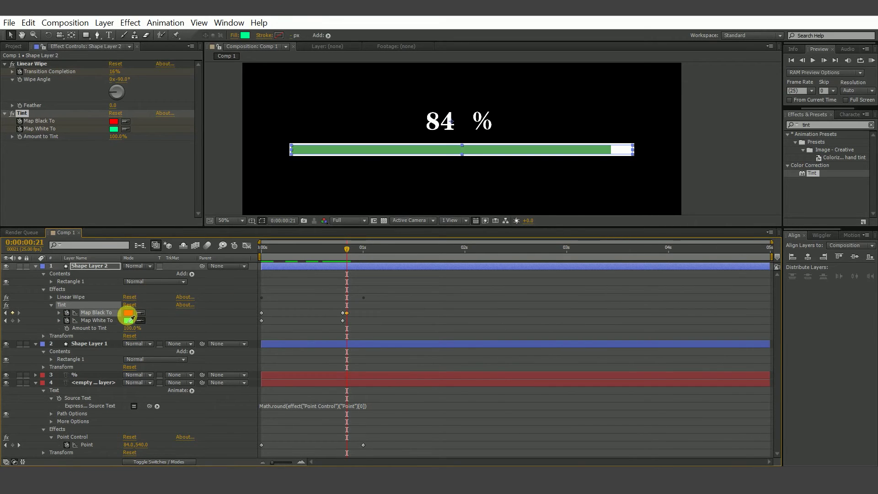
{"action": "left_click", "coordinate": [128, 312]}
Step: Preview the counter and the colour-changing progress bar from the start of the composition
{"action": "left_click_drag", "start_coordinate": [348, 250], "coordinate": [235, 249]}
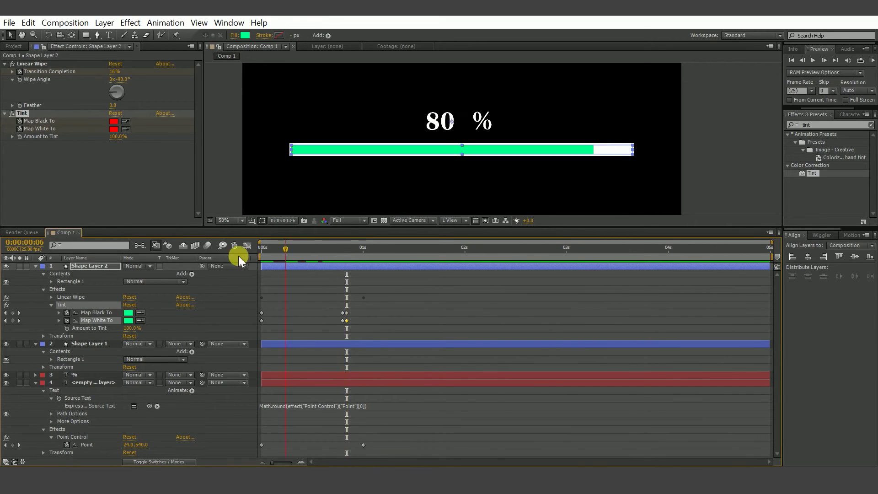
{"action": "key", "text": "space"}
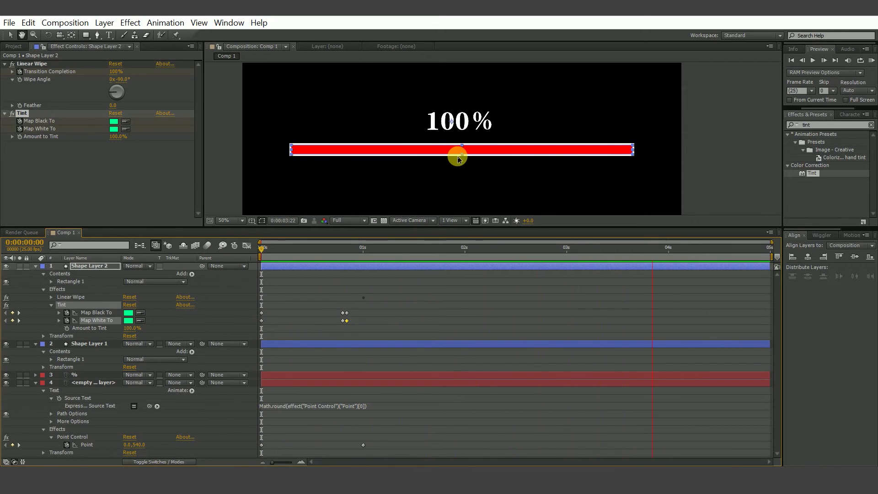
{"action": "key", "text": "space"}
{"action": "key", "text": "comma"}
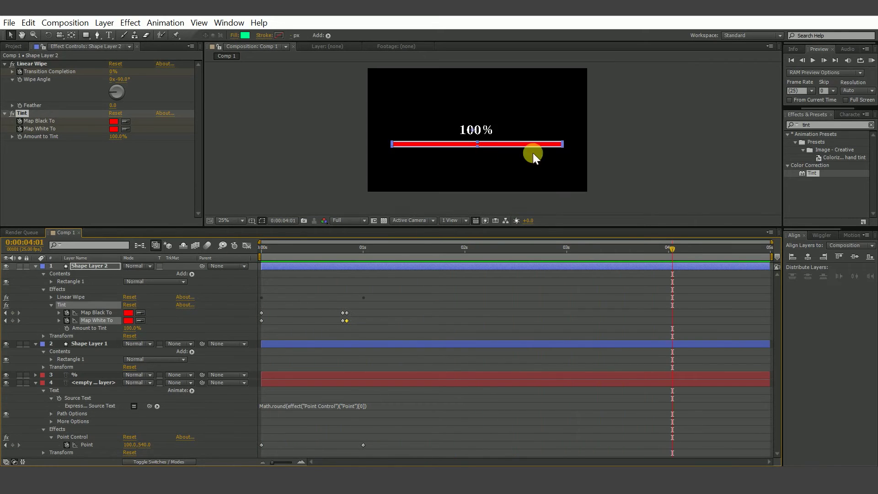
{"action": "left_click", "coordinate": [872, 61]}
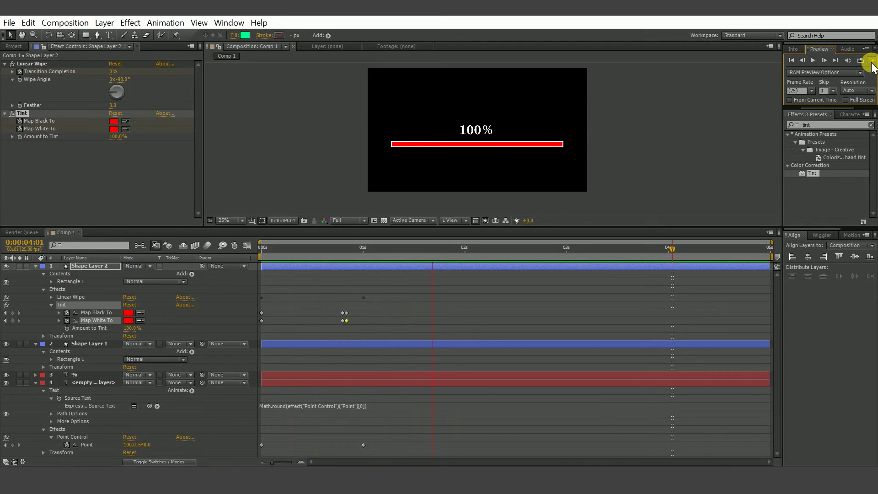
Step: Collapse the expanded properties of both shape layers and the number layer in the timeline
{"action": "left_click", "coordinate": [35, 266]}
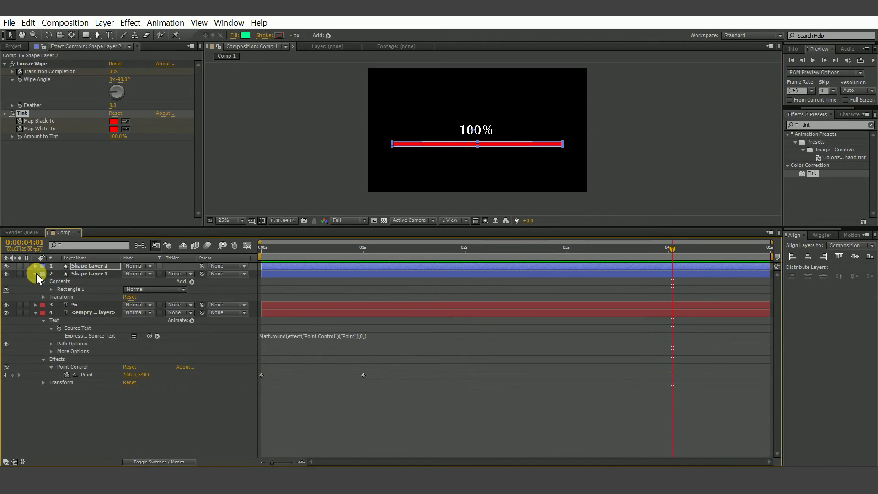
{"action": "left_click", "coordinate": [36, 273]}
{"action": "left_click", "coordinate": [36, 290]}
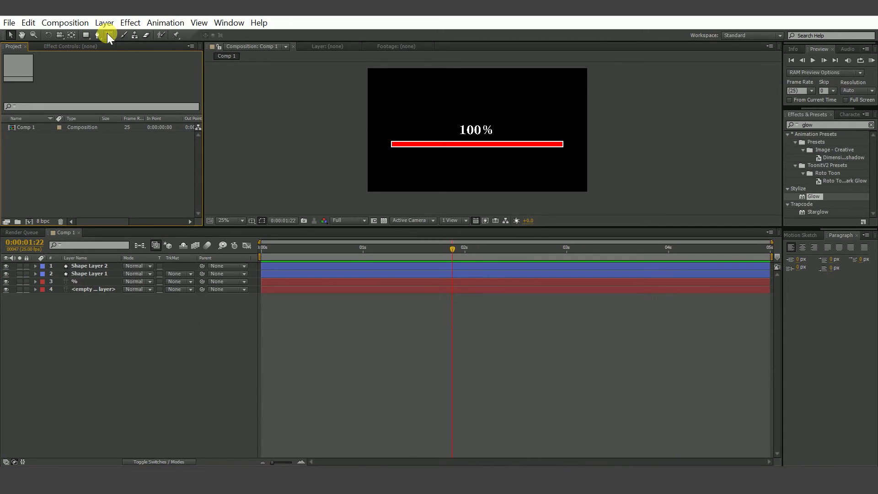
Step: Draw a rectangular frame just inside the composition's edges with no fill and a 16 px red (FF0000) stroke
{"action": "left_click", "coordinate": [86, 35]}
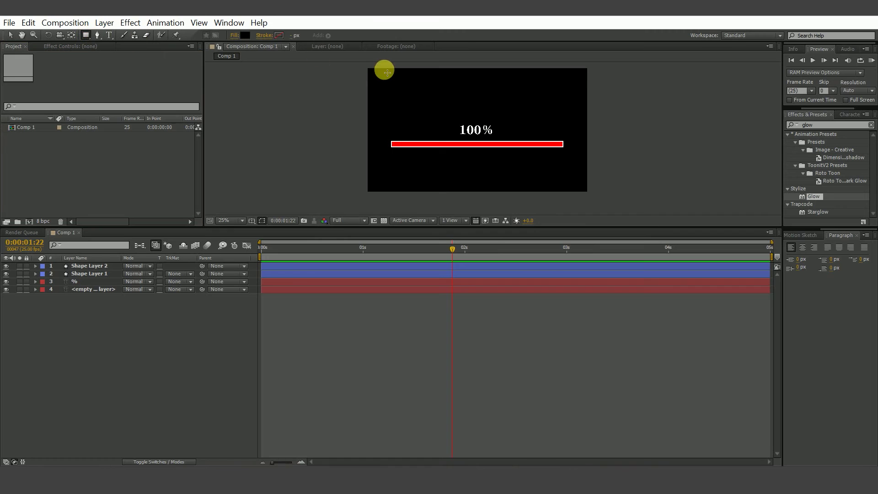
{"action": "mouse_move", "coordinate": [375, 73]}
{"action": "left_mouse_down"}
{"action": "mouse_move", "coordinate": [407, 138]}
{"action": "mouse_move", "coordinate": [465, 164]}
{"action": "mouse_move", "coordinate": [581, 185]}
{"action": "left_mouse_up"}
{"action": "left_click", "coordinate": [246, 35], "text": "alt"}
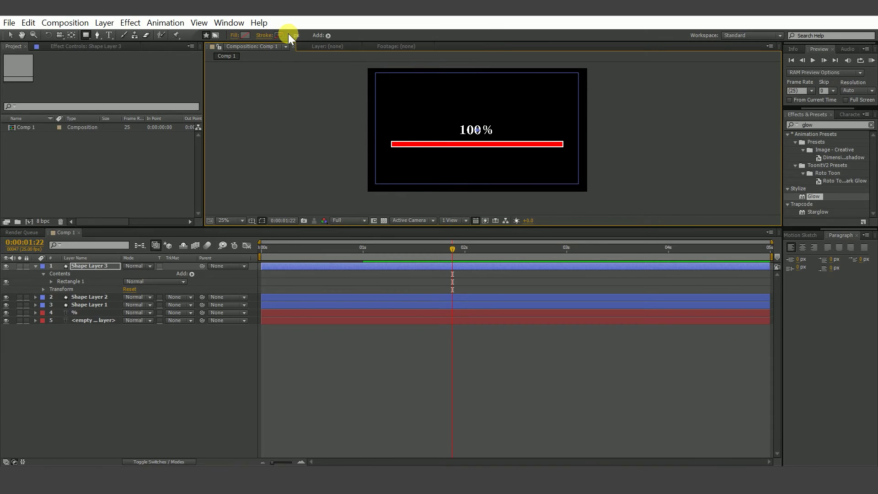
{"action": "left_click", "coordinate": [278, 35]}
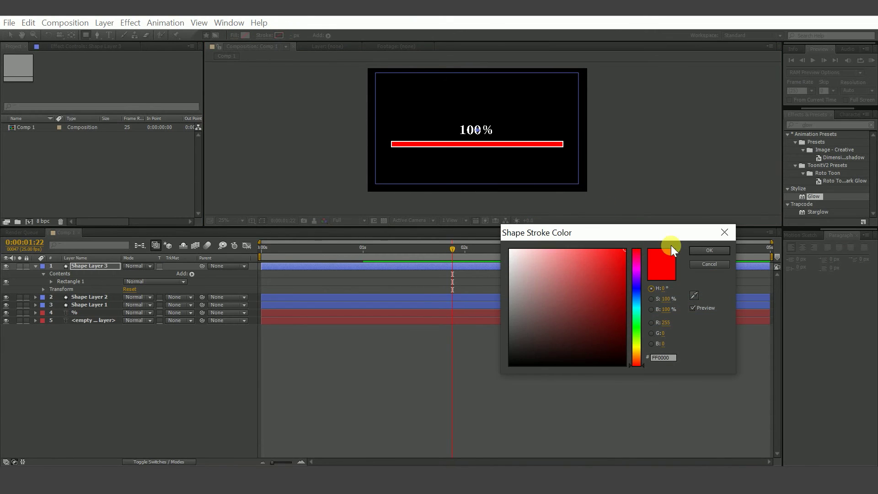
{"action": "left_click", "coordinate": [699, 250]}
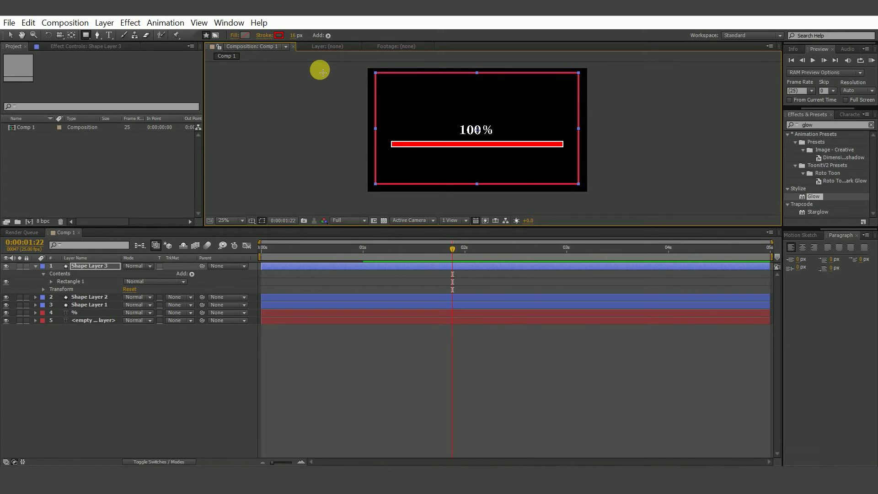
{"action": "key", "text": "v"}
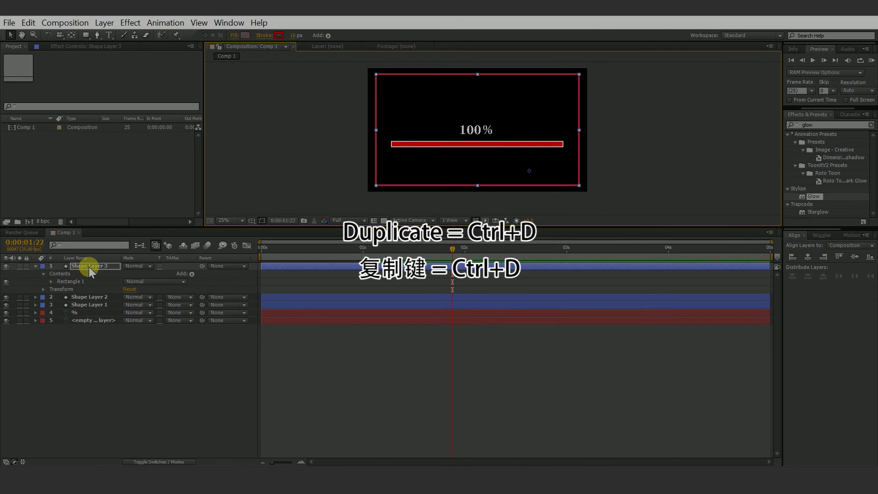
Step: Duplicate the red frame layer and give the copy a black (000000) fill and no stroke
{"action": "key", "text": "Return"}
{"action": "key", "text": "ctrl+d"}
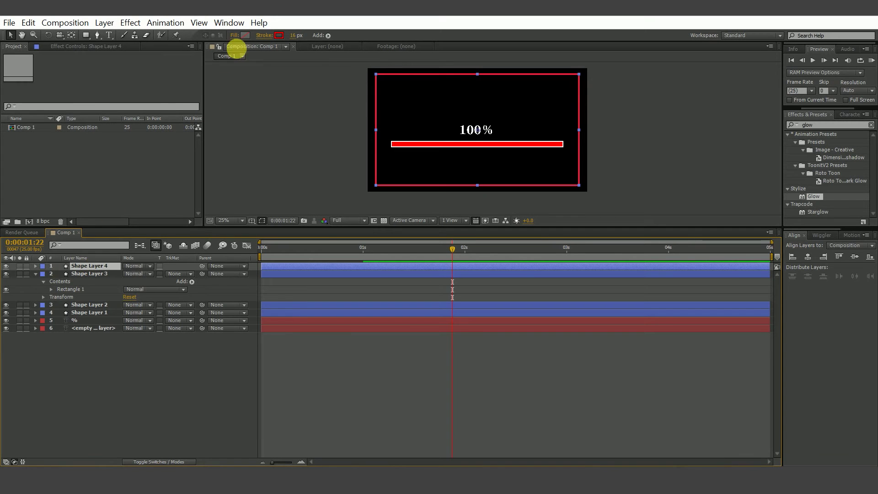
{"action": "left_click", "coordinate": [246, 36]}
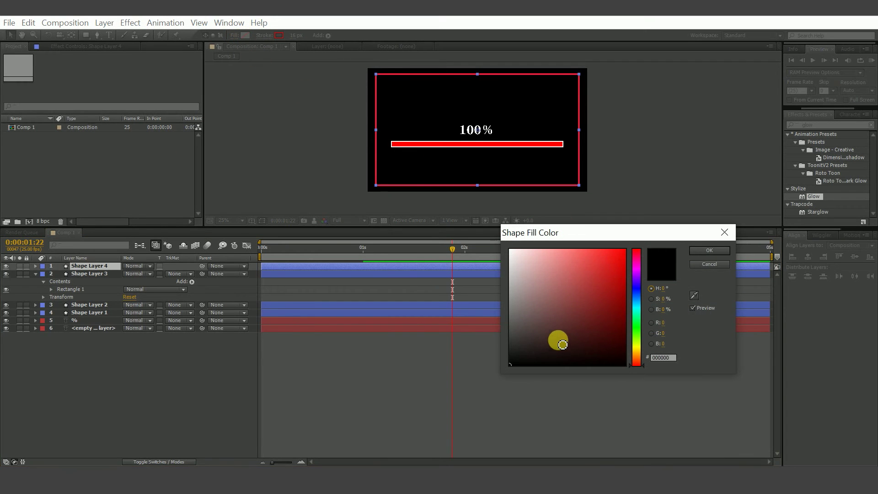
{"action": "left_click", "coordinate": [695, 252]}
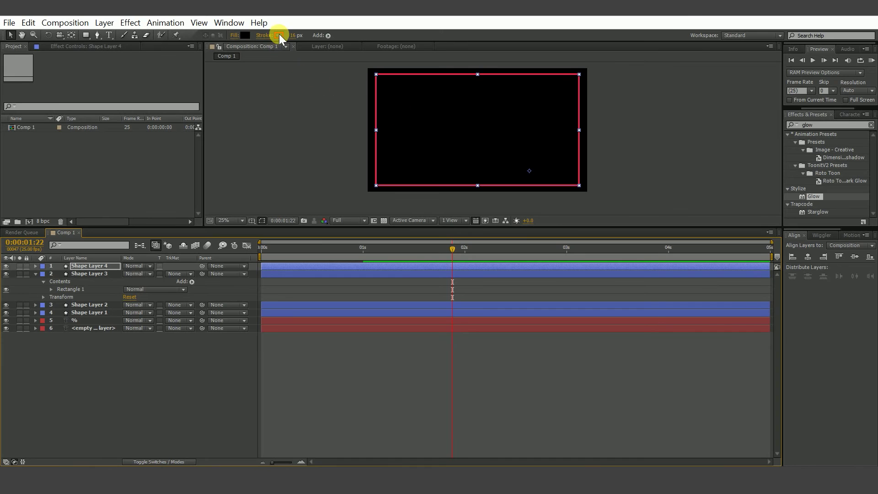
{"action": "left_click", "coordinate": [265, 35]}
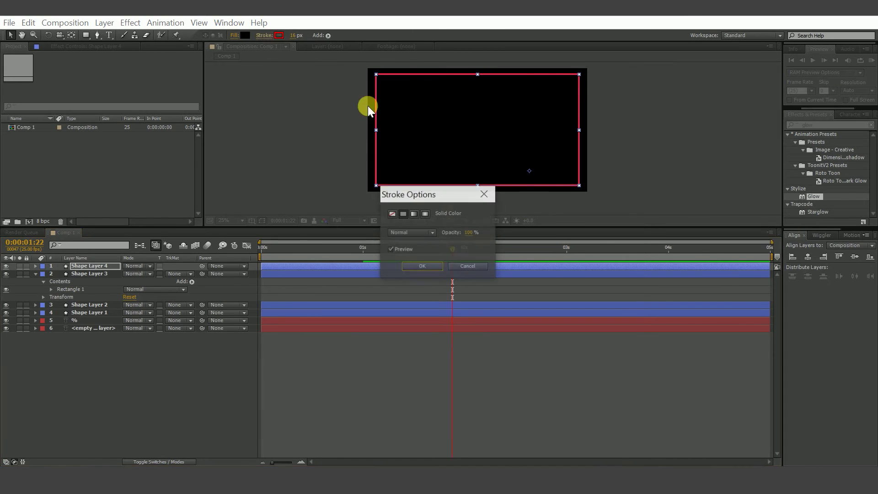
{"action": "left_click", "coordinate": [391, 214]}
{"action": "key", "text": "Return"}
Step: Reveal the black rectangle's opacity and try lowering it so the counter and bar beneath show through
{"action": "key", "text": "alt+shift+t"}
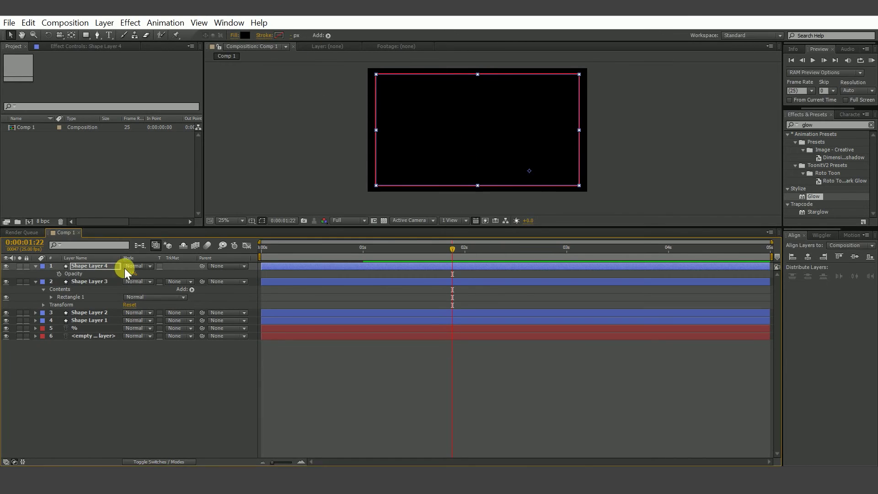
{"action": "left_click_drag", "start_coordinate": [126, 273], "coordinate": [115, 273]}
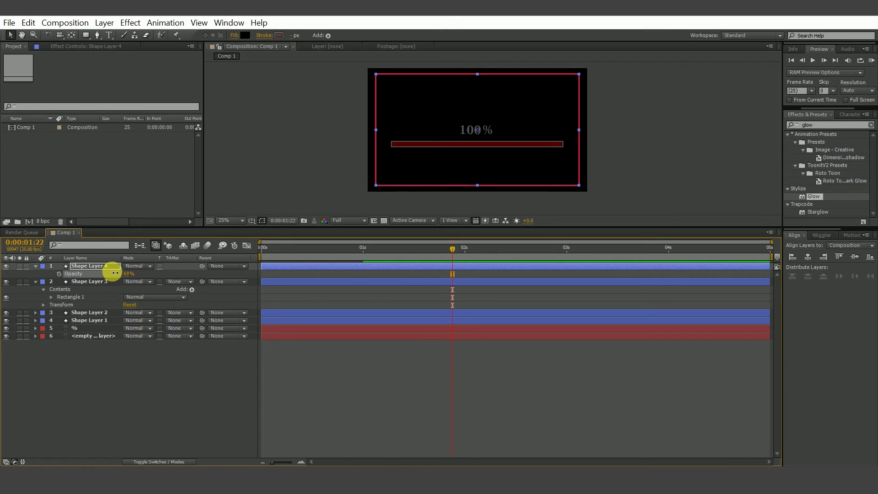
{"action": "left_click", "coordinate": [91, 280]}
{"action": "left_click", "coordinate": [96, 270]}
{"action": "left_click", "coordinate": [126, 373]}
Step: Add the red text WARNING!!! and enlarge it to span most of the frame's width, centred inside the frame
{"action": "key", "text": "ctrl+t"}
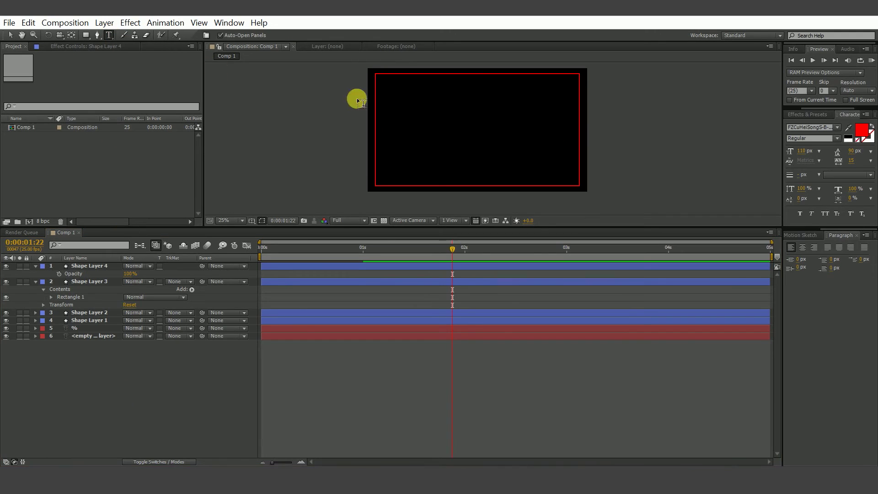
{"action": "left_click", "coordinate": [420, 124]}
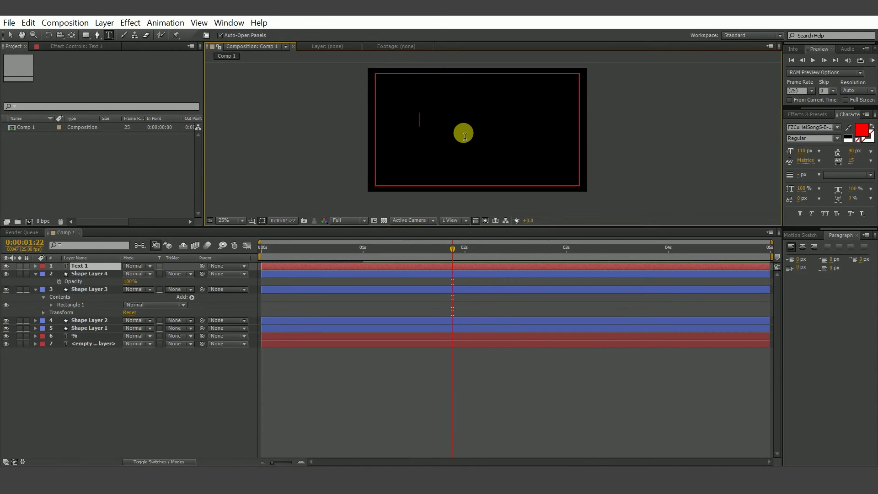
{"action": "type", "text": "WARNING!!!"}
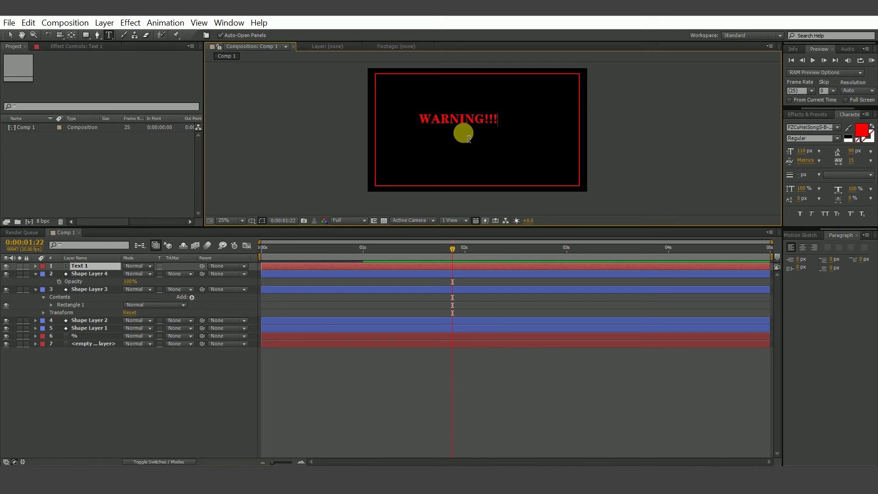
{"action": "left_click", "coordinate": [7, 36]}
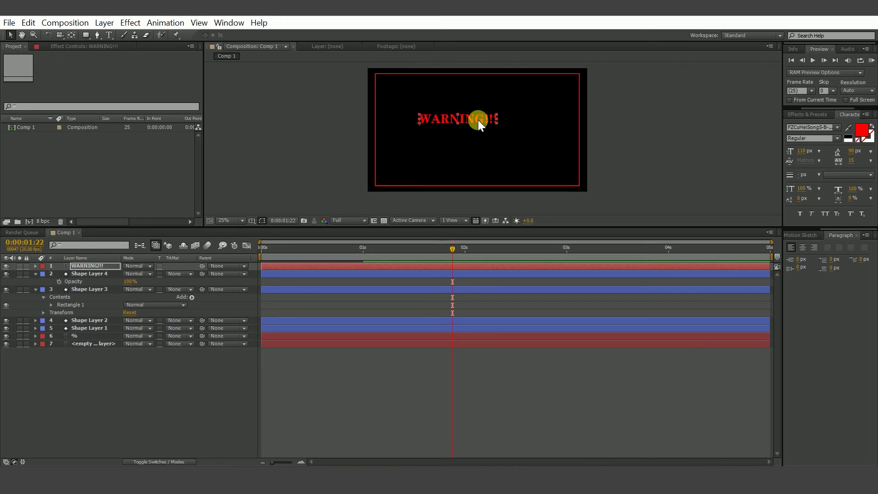
{"action": "left_click_drag", "start_coordinate": [496, 122], "coordinate": [567, 158]}
{"action": "left_click_drag", "start_coordinate": [521, 112], "coordinate": [508, 123]}
Step: Lower the black rectangle's opacity to 88% and pre-compose it with the WARNING!!! text and red frame as Pre-comp 1
{"action": "mouse_move", "coordinate": [130, 280]}
{"action": "left_mouse_down"}
{"action": "mouse_move", "coordinate": [118, 284]}
{"action": "mouse_move", "coordinate": [129, 282]}
{"action": "left_mouse_up"}
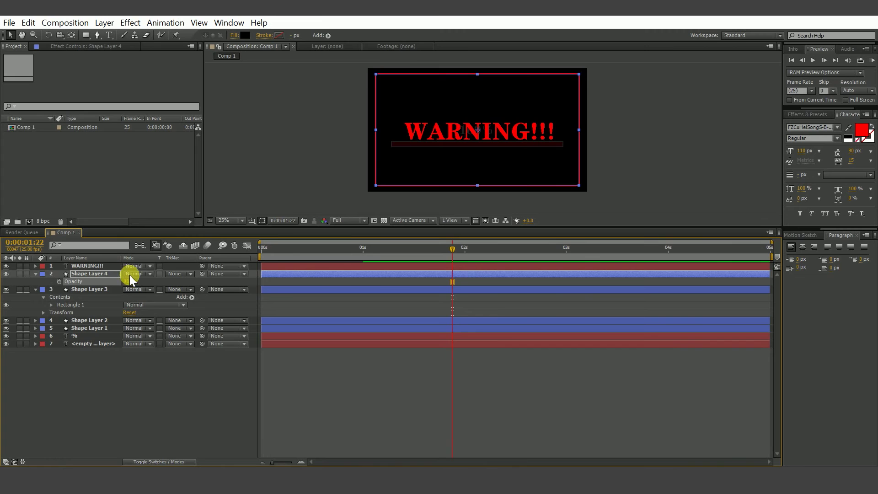
{"action": "left_click", "coordinate": [96, 267]}
{"action": "left_click", "coordinate": [100, 289], "text": "shift"}
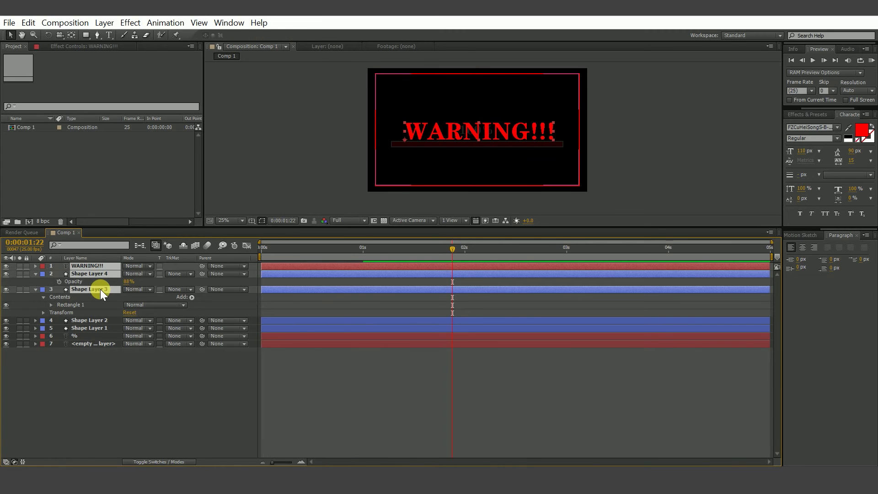
{"action": "right_click", "coordinate": [101, 289]}
{"action": "left_click", "coordinate": [158, 404]}
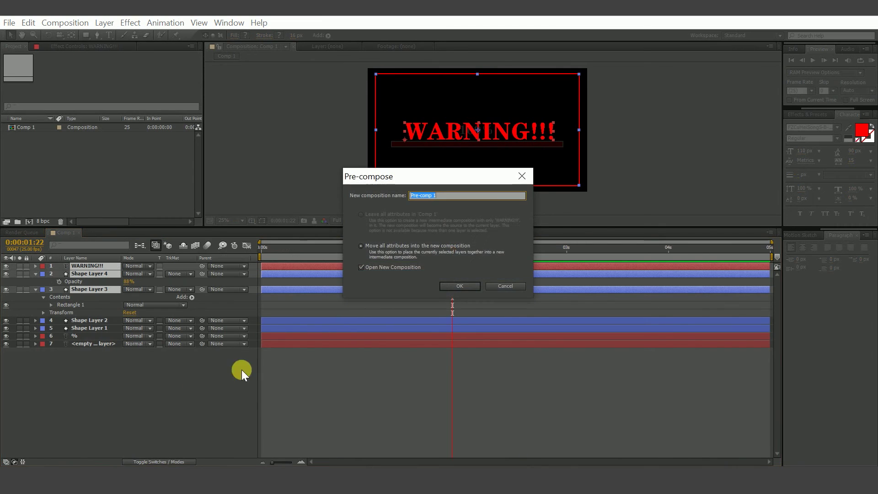
{"action": "left_click", "coordinate": [449, 286]}
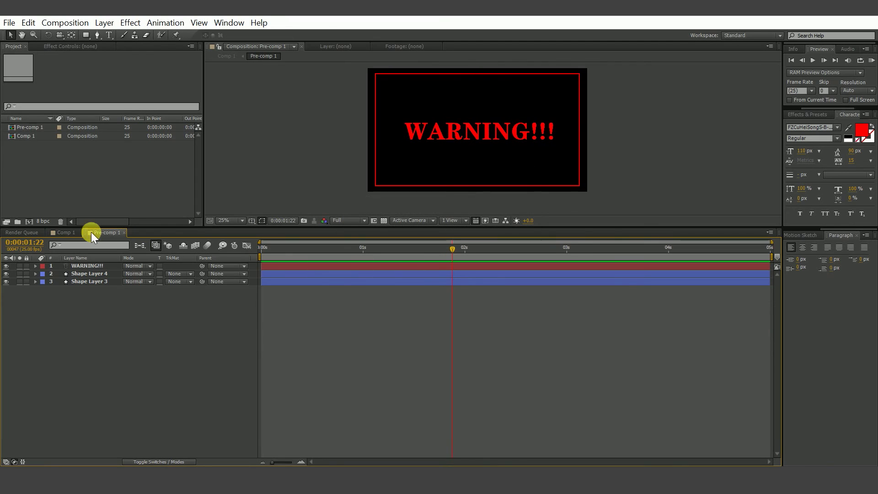
Step: Return to Comp 1 and apply the Glow effect to Pre-comp 1
{"action": "left_click", "coordinate": [62, 233]}
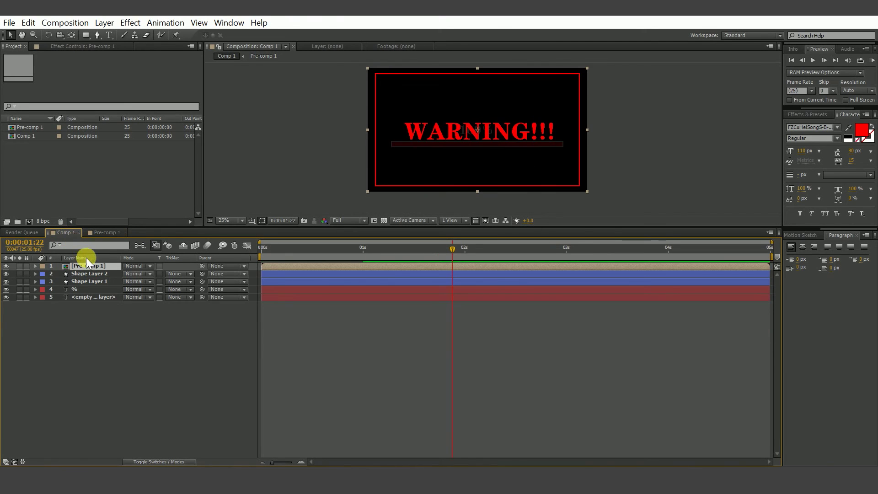
{"action": "left_click", "coordinate": [807, 115]}
{"action": "left_click", "coordinate": [832, 126]}
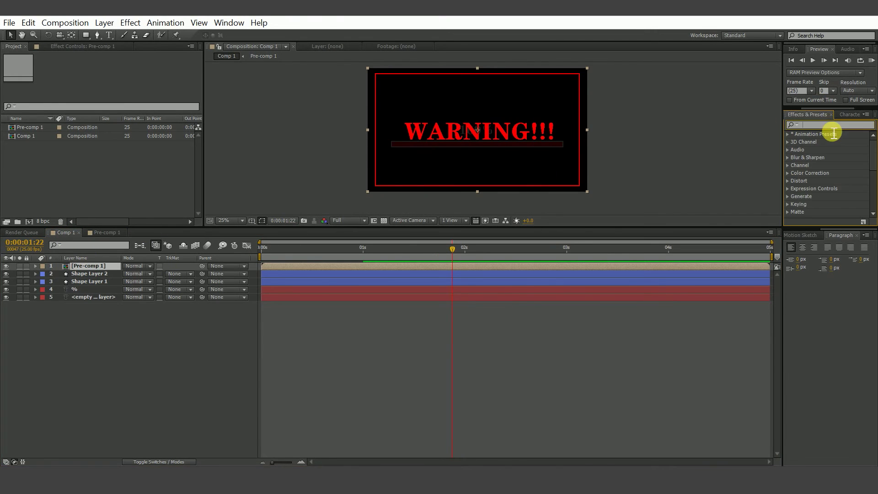
{"action": "type", "text": "glow"}
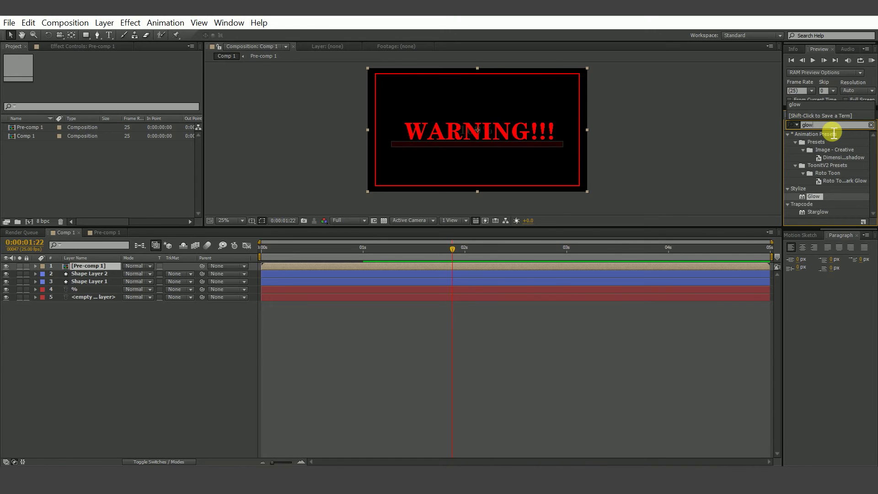
{"action": "double_click", "coordinate": [815, 196]}
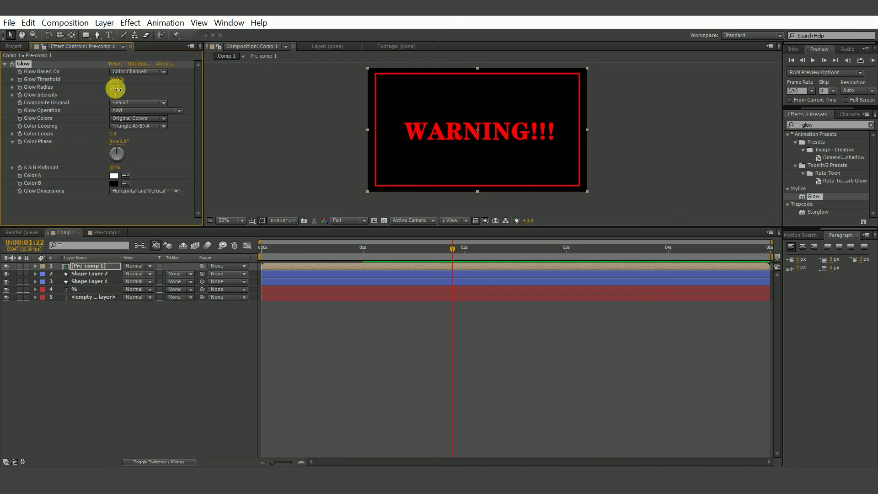
Step: Set the Glow effect's radius to 23 and its threshold to 75.3%
{"action": "mouse_move", "coordinate": [119, 90]}
{"action": "left_mouse_down"}
{"action": "mouse_move", "coordinate": [114, 82]}
{"action": "mouse_move", "coordinate": [133, 79]}
{"action": "mouse_move", "coordinate": [159, 81]}
{"action": "mouse_move", "coordinate": [123, 85]}
{"action": "mouse_move", "coordinate": [165, 87]}
{"action": "mouse_move", "coordinate": [117, 88]}
{"action": "left_mouse_up"}
{"action": "key", "text": "ctrl+z"}
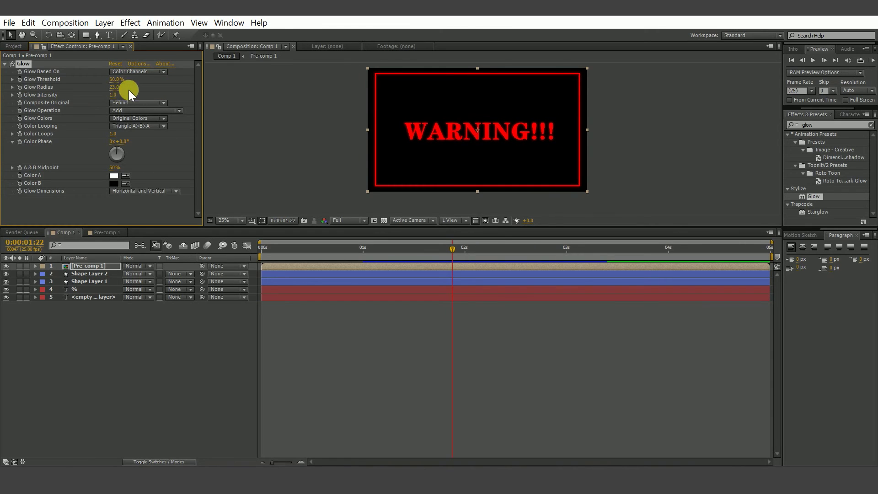
{"action": "left_click_drag", "start_coordinate": [121, 82], "coordinate": [141, 85]}
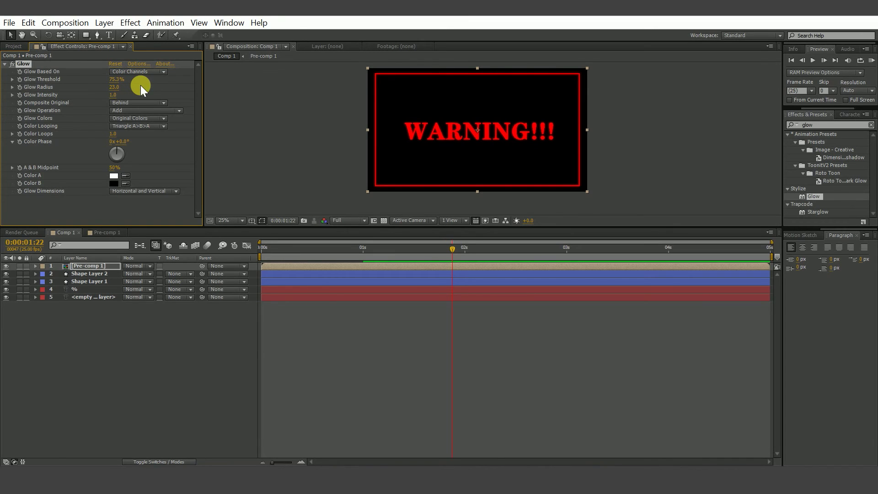
Step: Add a Scale keyframe of 100% to Pre-comp 1 at 0:00:01:11
{"action": "mouse_move", "coordinate": [451, 251]}
{"action": "left_mouse_down"}
{"action": "mouse_move", "coordinate": [202, 251]}
{"action": "mouse_move", "coordinate": [360, 249]}
{"action": "left_mouse_up"}
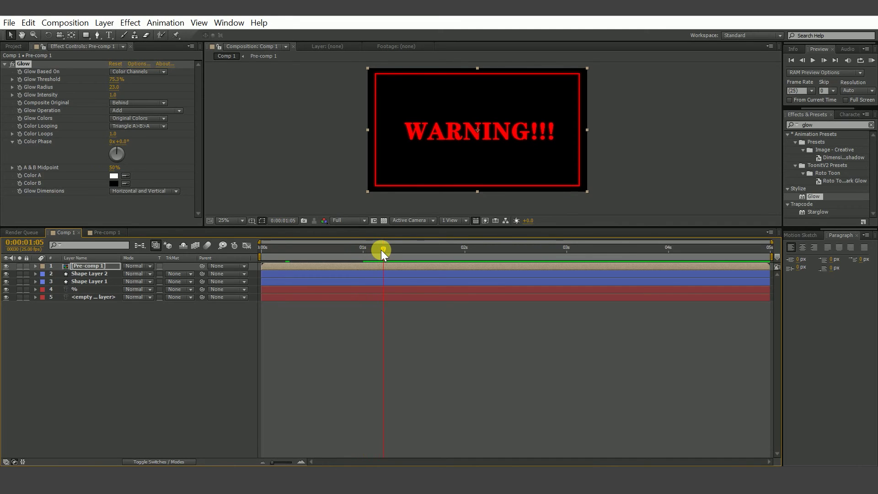
{"action": "left_click", "coordinate": [88, 268]}
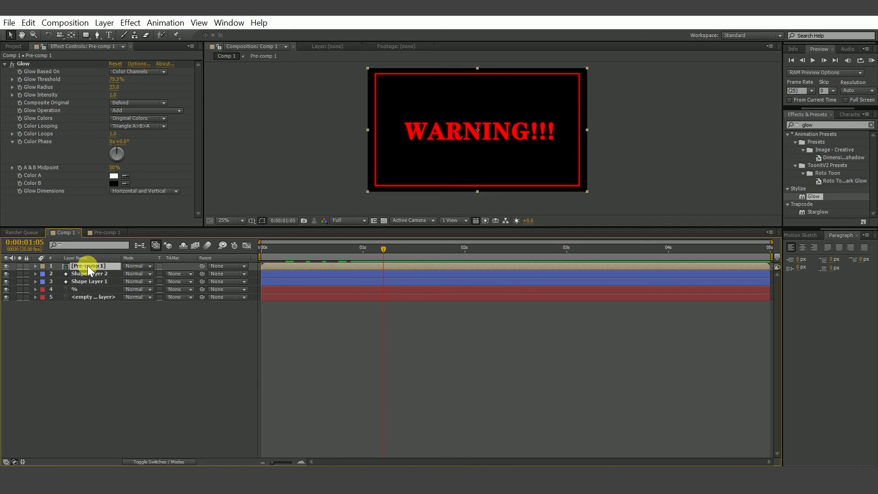
{"action": "key", "text": "s"}
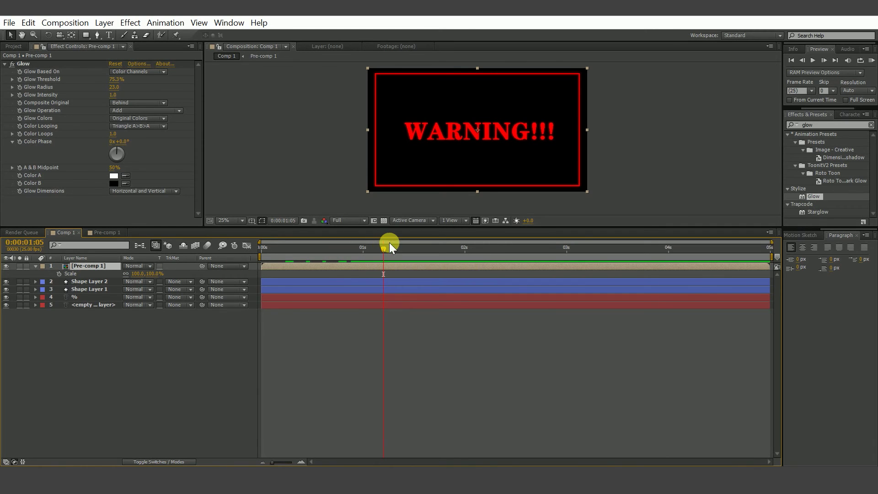
{"action": "left_click_drag", "start_coordinate": [385, 246], "coordinate": [408, 248]}
{"action": "left_click", "coordinate": [58, 273]}
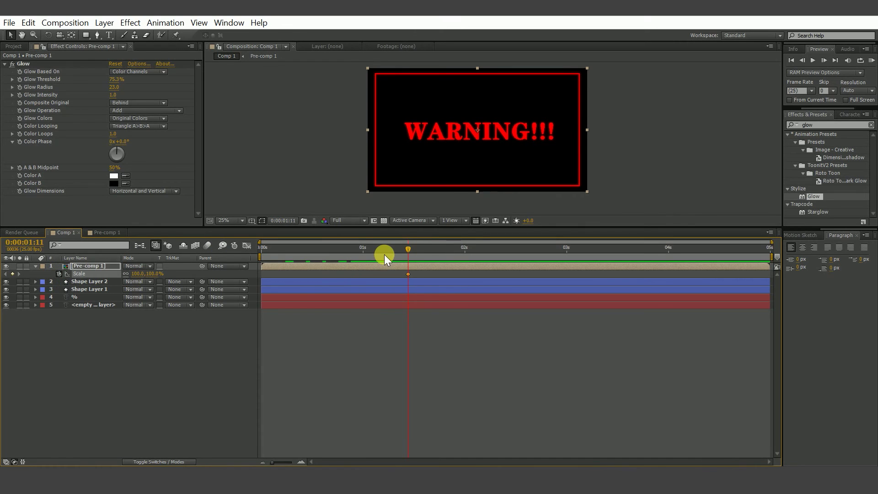
Step: Two frames earlier, at 0:00:01:09, set Pre-comp 1's Scale to 0%
{"action": "key", "text": "Page_Up"}
{"action": "key", "text": "Page_Up"}
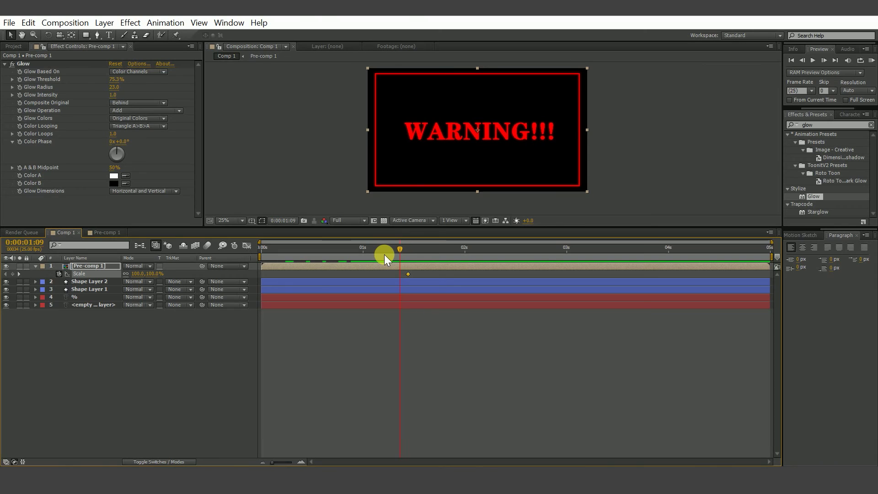
{"action": "left_click", "coordinate": [136, 274]}
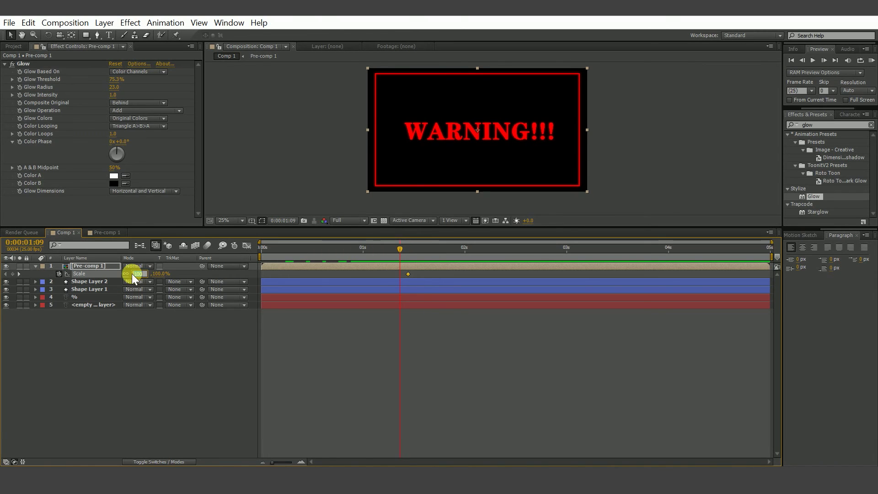
{"action": "type", "text": "0"}
{"action": "key", "text": "Return"}
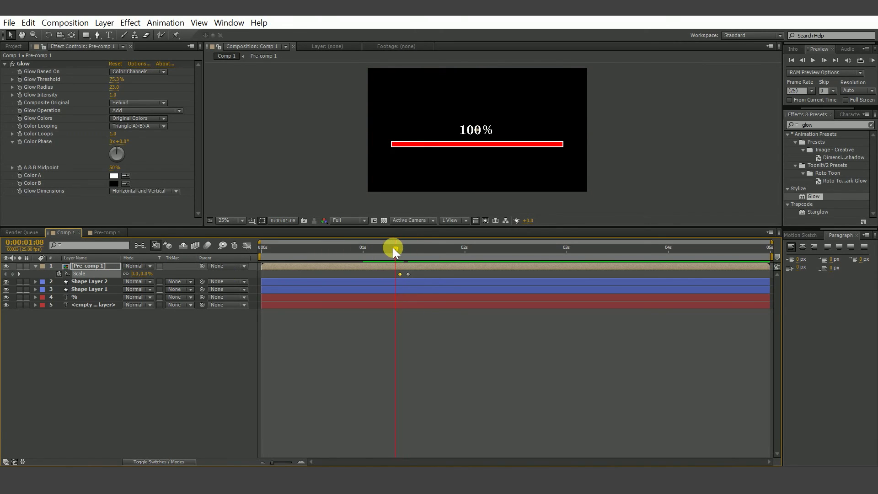
Step: Preview the warning's pop-in around its Scale keyframes and from the start of the composition
{"action": "left_click", "coordinate": [400, 249]}
{"action": "key", "text": "space"}
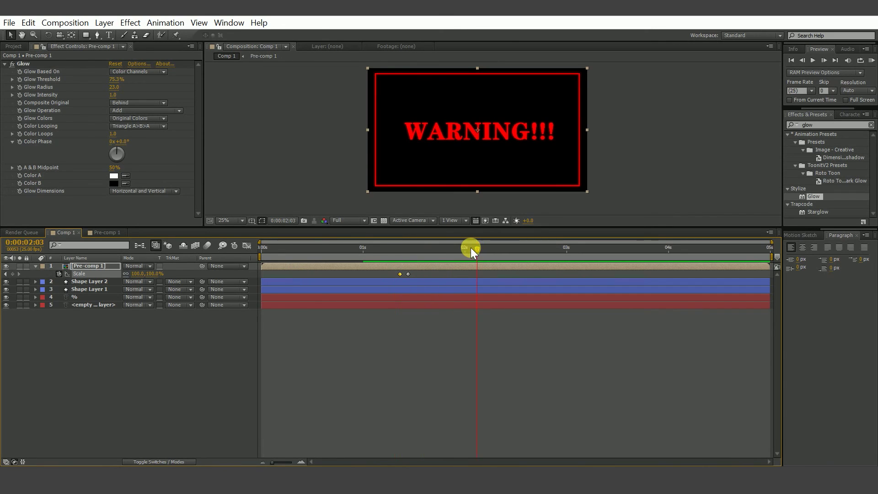
{"action": "key", "text": "Home"}
{"action": "key", "text": "space"}
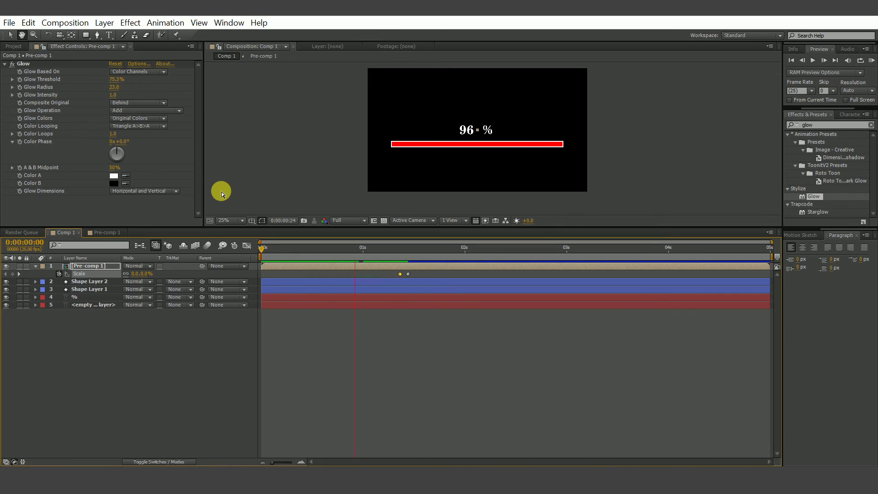
{"action": "key", "text": "space"}
Step: Delay both Scale keyframes of Pre-comp 1 by about four frames and preview the animation from the start
{"action": "left_click_drag", "start_coordinate": [486, 252], "coordinate": [244, 260]}
{"action": "left_click", "coordinate": [400, 274]}
{"action": "left_click", "coordinate": [400, 253]}
{"action": "key", "text": "space"}
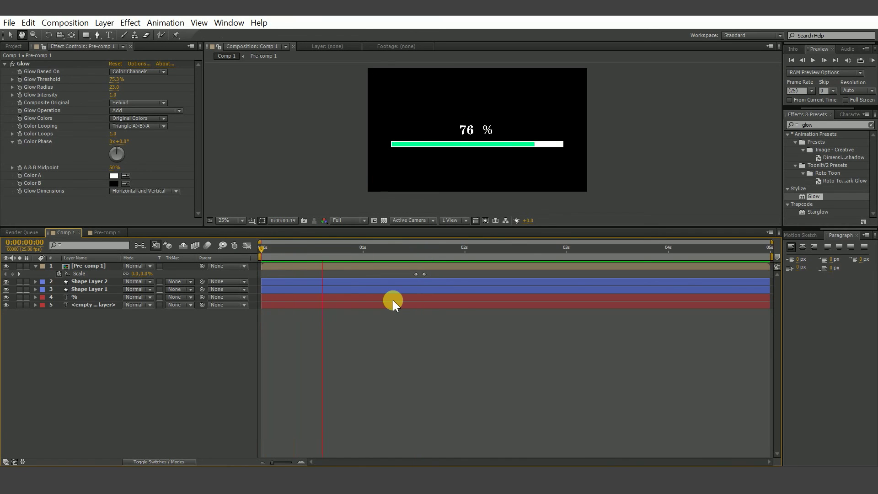
Step: In Pre-comp 1, split the WARNING!!! text layer at 0:00:01:19
{"action": "left_click", "coordinate": [517, 248]}
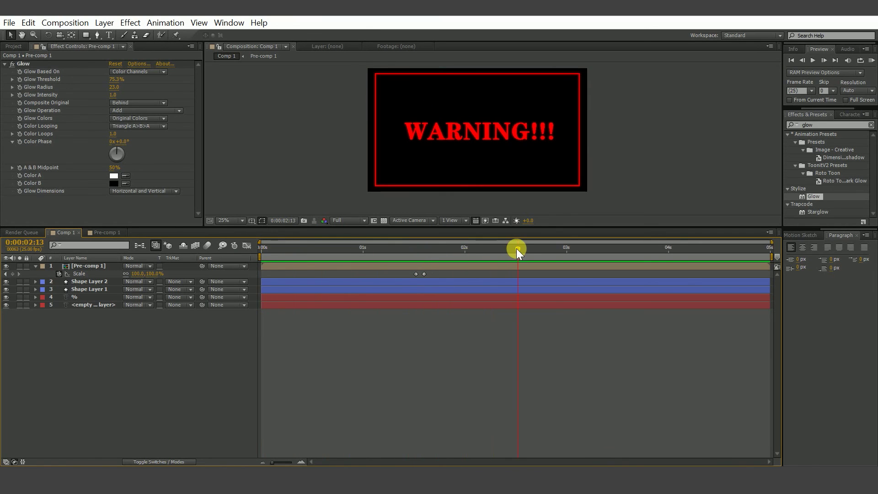
{"action": "left_click", "coordinate": [432, 277]}
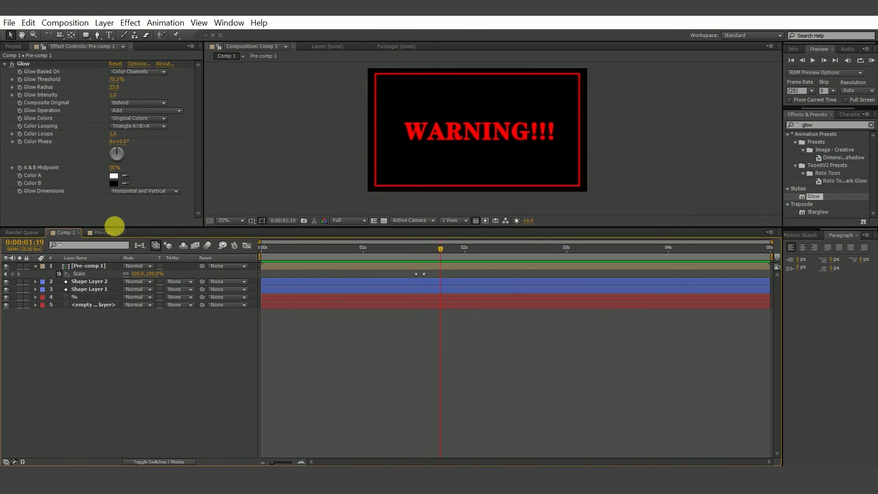
{"action": "left_click", "coordinate": [109, 233]}
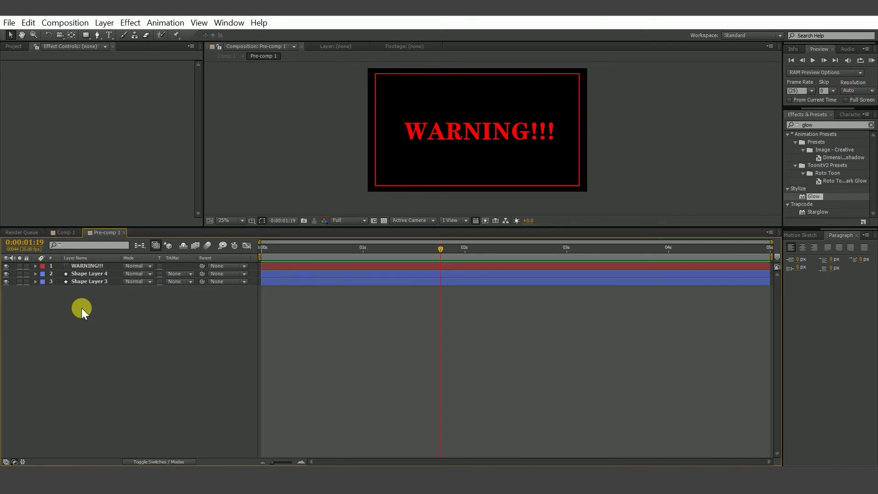
{"action": "left_click", "coordinate": [87, 265]}
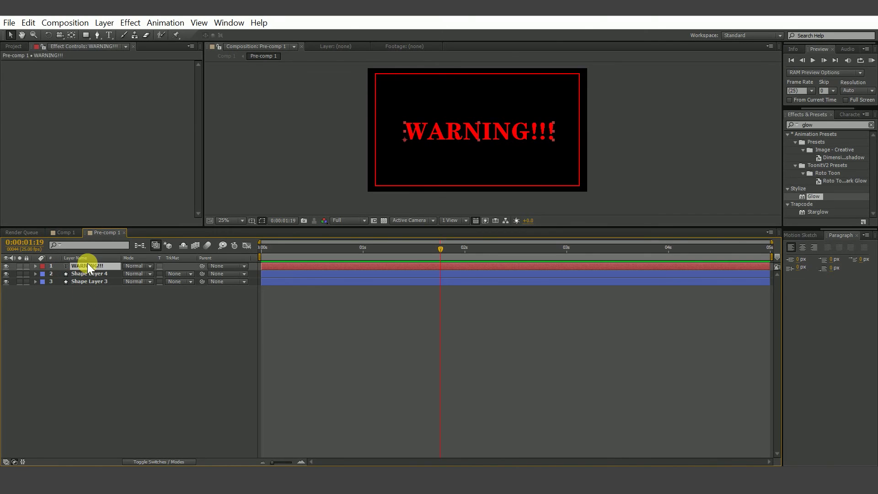
{"action": "key", "text": "ctrl+shift+d"}
{"action": "key", "text": "ctrl+shift+d"}
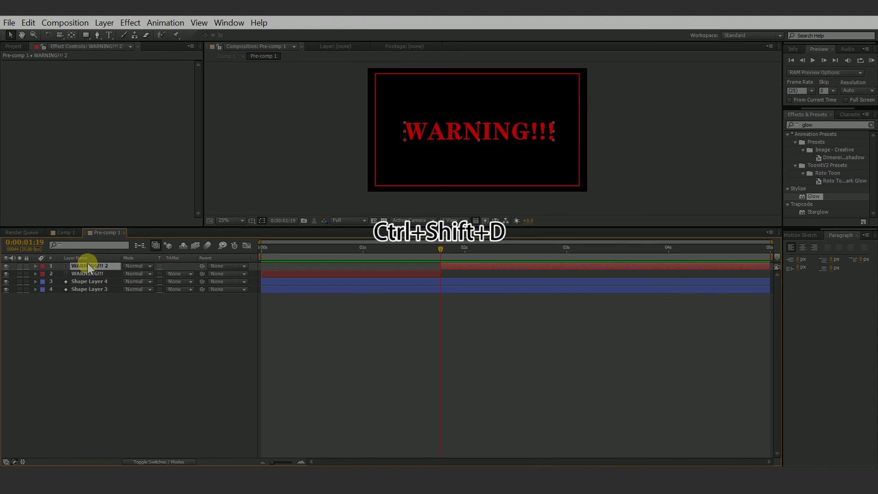
Step: Turn the rest of the WARNING!!! text into five blinking segments of about four frames each, separated by short gaps, and preview them
{"action": "left_click", "coordinate": [457, 247]}
{"action": "key", "text": "ctrl+shift+d"}
{"action": "left_click", "coordinate": [473, 247]}
{"action": "key", "text": "ctrl+shift+d"}
{"action": "mouse_move", "coordinate": [479, 265]}
{"action": "left_mouse_down"}
{"action": "mouse_move", "coordinate": [551, 278]}
{"action": "mouse_move", "coordinate": [548, 271]}
{"action": "left_mouse_up"}
{"action": "key", "text": "ctrl+shift+d"}
{"action": "key", "text": "ctrl+shift+d"}
{"action": "key", "text": "ctrl+]"}
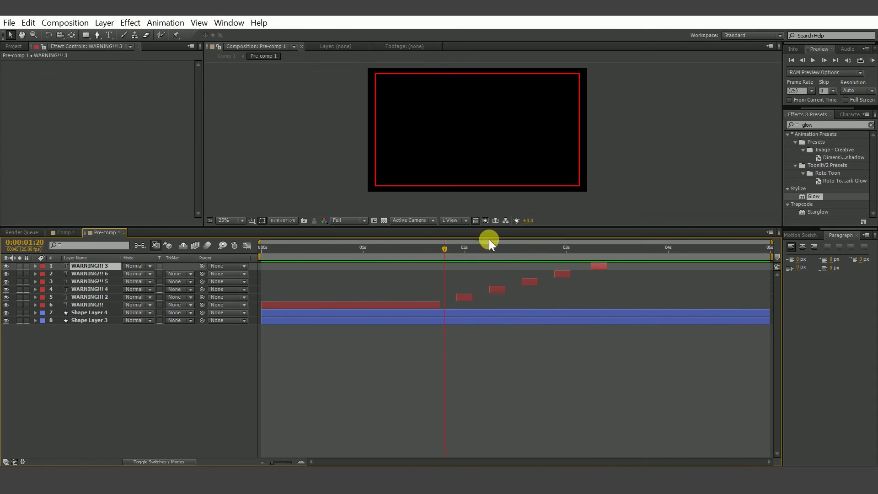
{"action": "key", "text": "space"}
Step: In Comp 1, enable motion blur for the Pre-comp 1 layer and the composition, and preview the full animation
{"action": "left_click", "coordinate": [72, 235]}
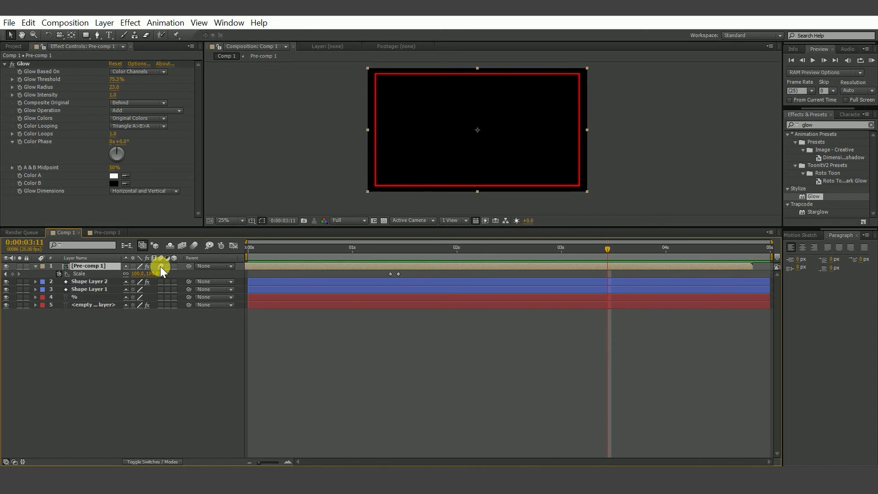
{"action": "left_click", "coordinate": [191, 247]}
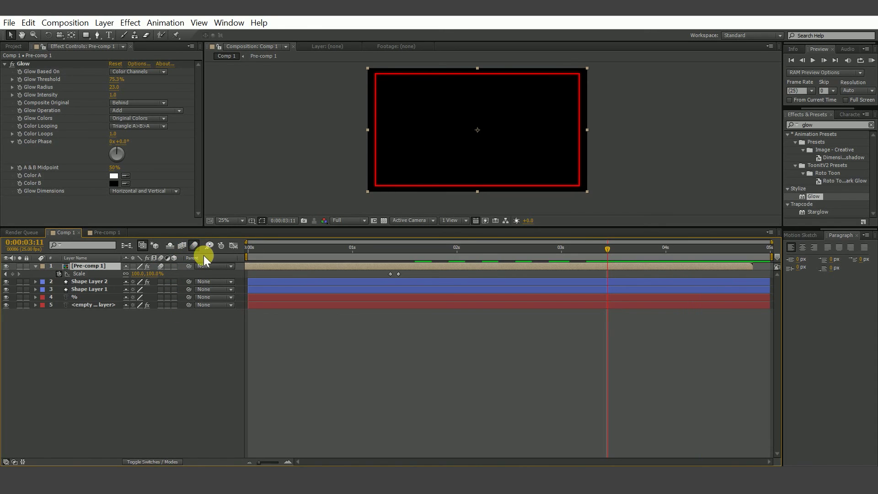
{"action": "left_click", "coordinate": [871, 60]}
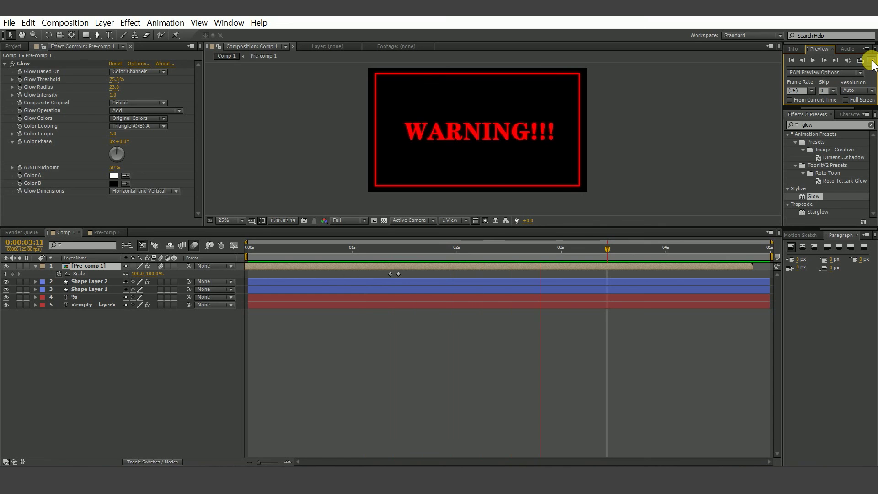
Step: Add Comp 1 to the render queue
{"action": "left_click", "coordinate": [9, 22]}
{"action": "mouse_move", "coordinate": [78, 208]}
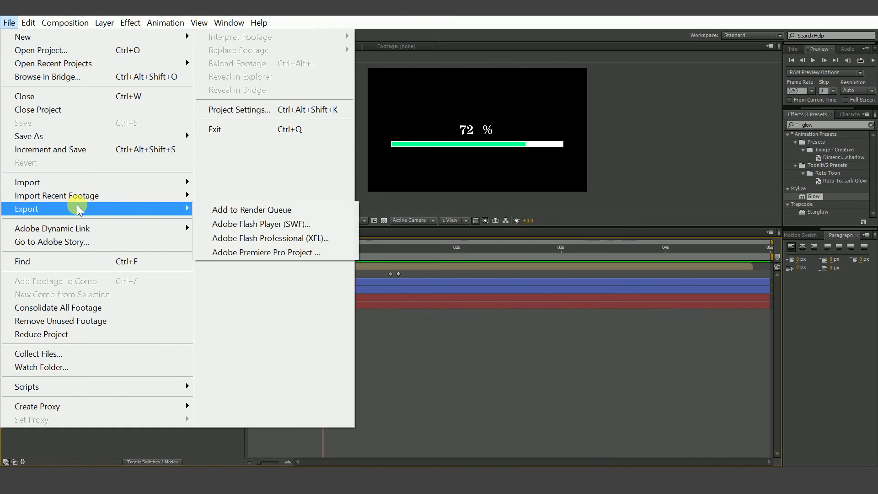
{"action": "left_click", "coordinate": [239, 215]}
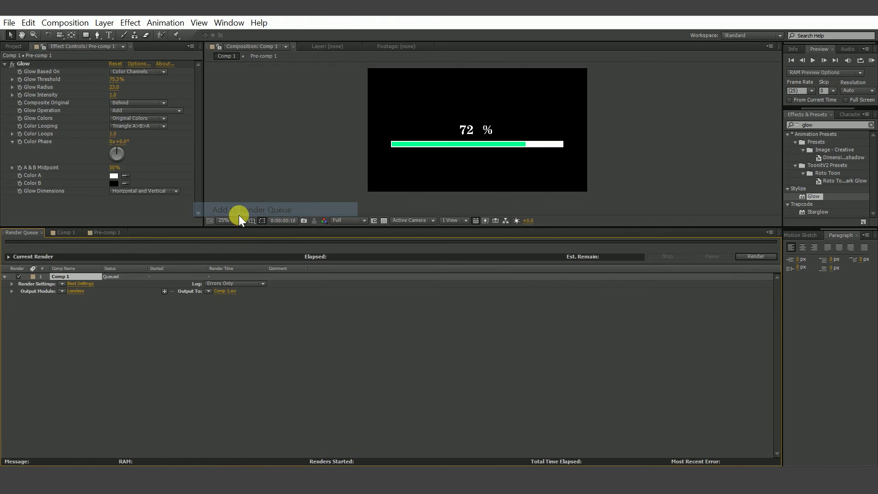
Step: Set Comp 1's output module to the H.264 format with warning tutorial.mp4 as the output file, and start the render
{"action": "left_click", "coordinate": [74, 291]}
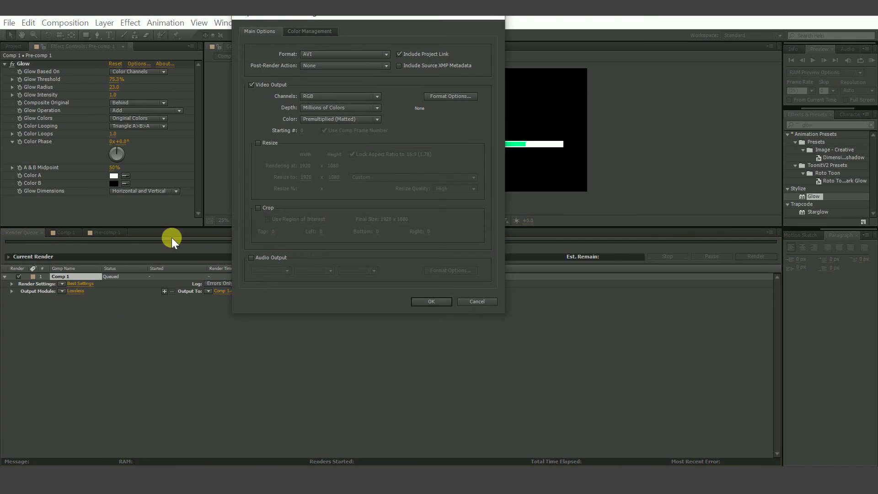
{"action": "left_click", "coordinate": [334, 54]}
{"action": "left_click", "coordinate": [342, 136]}
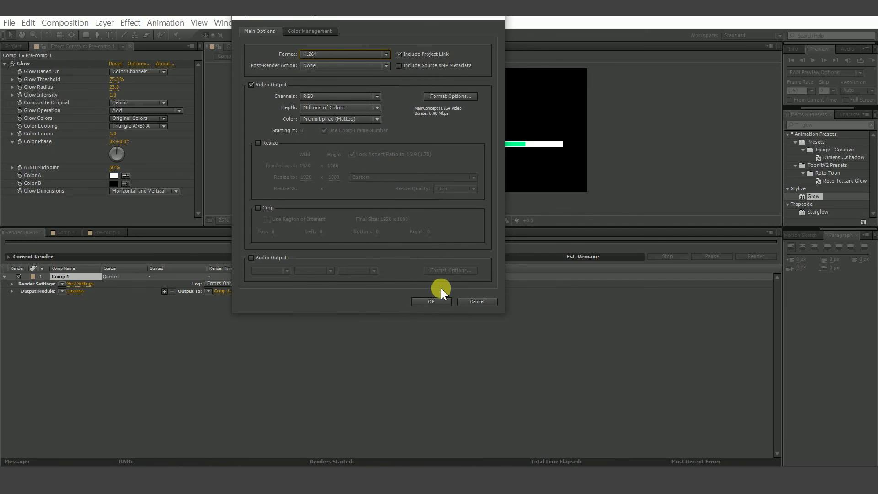
{"action": "left_click", "coordinate": [439, 300]}
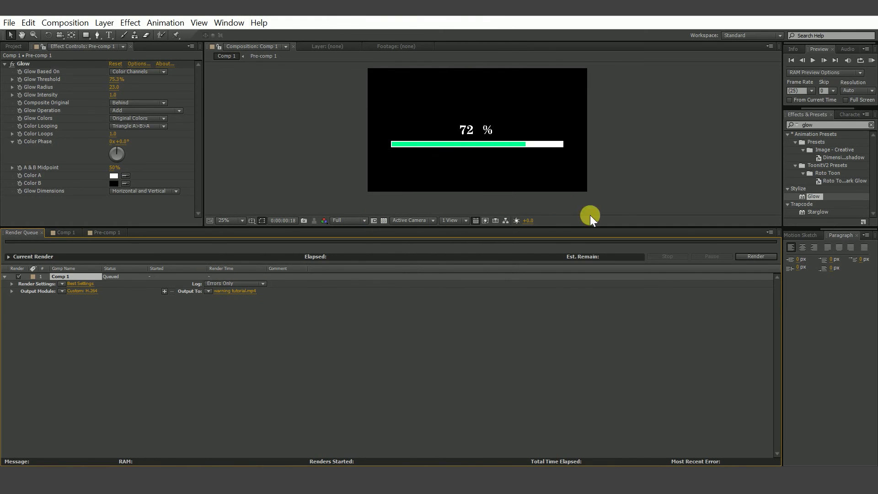
{"action": "left_click", "coordinate": [748, 256]}
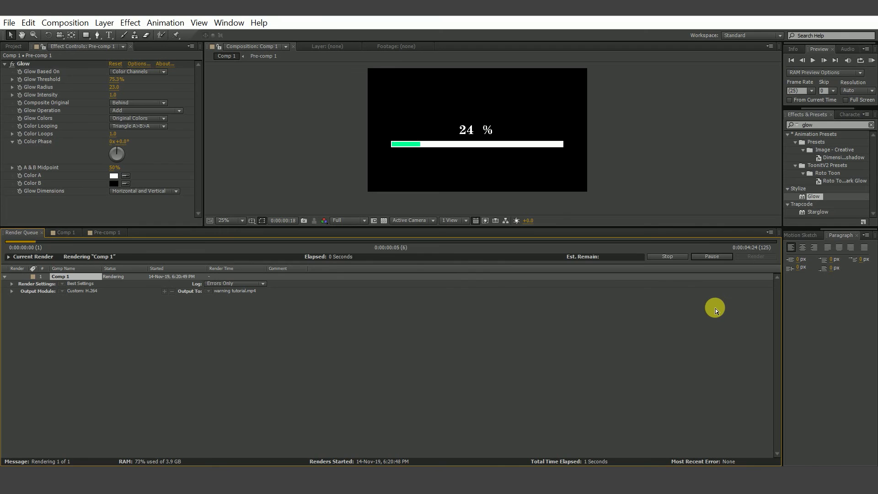